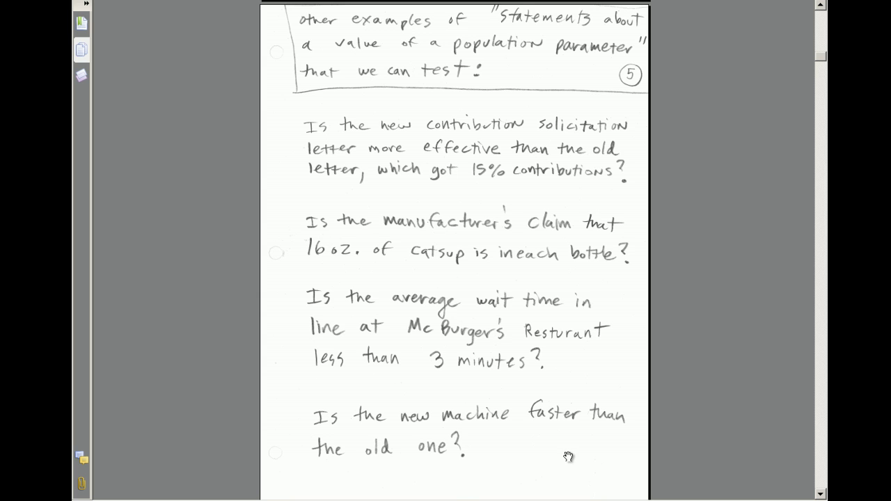
Step: Read the Steps of Hypothesis Testing in the handwritten notes and the symbol definitions in C1:C11 of the Excel sheet HT-z-upper
{"action": "scroll", "coordinate": [569, 457], "scroll_direction": "down", "scroll_amount": 8}
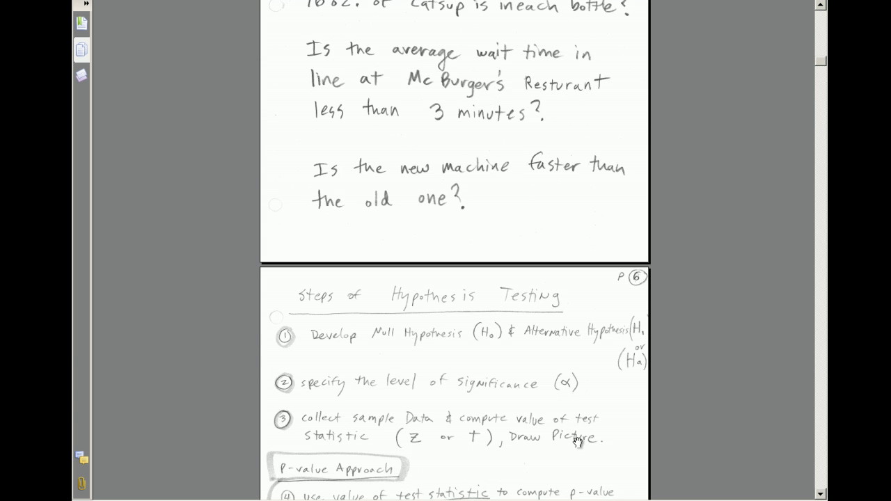
{"action": "scroll", "coordinate": [578, 446], "scroll_direction": "down", "scroll_amount": 5}
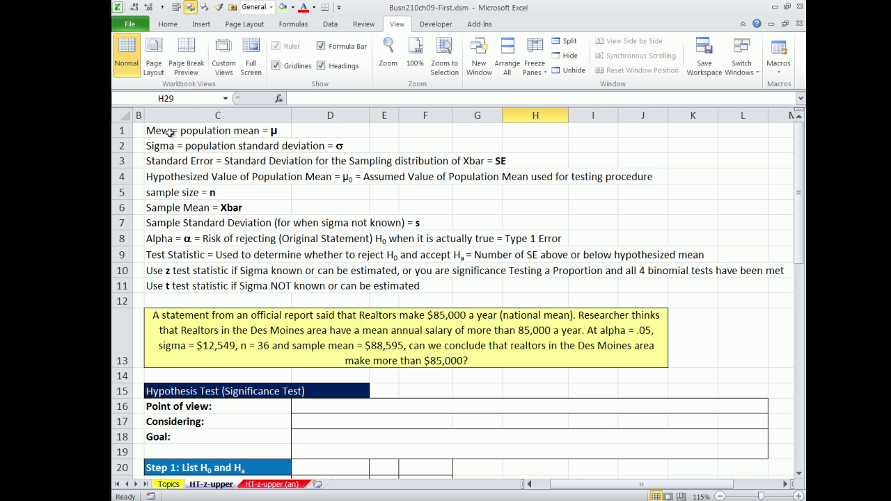
{"action": "left_click_drag", "start_coordinate": [171, 132], "coordinate": [184, 283]}
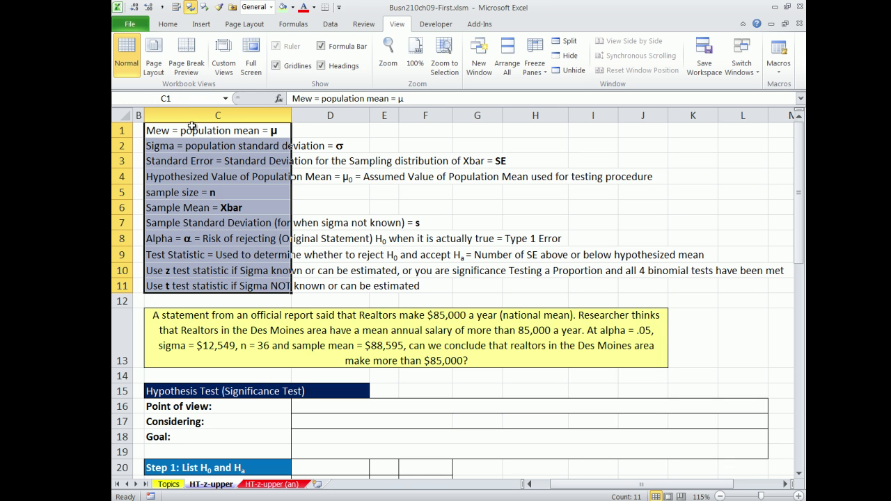
{"action": "left_click", "coordinate": [406, 130]}
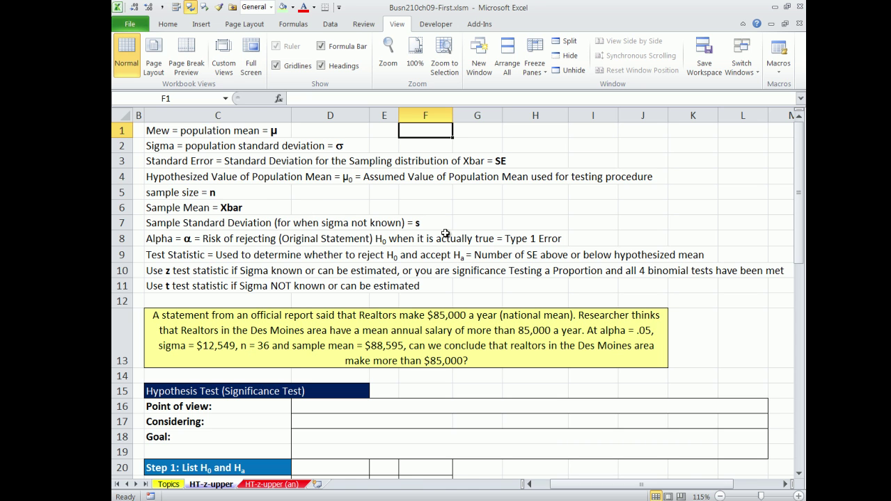
{"action": "left_click", "coordinate": [470, 223]}
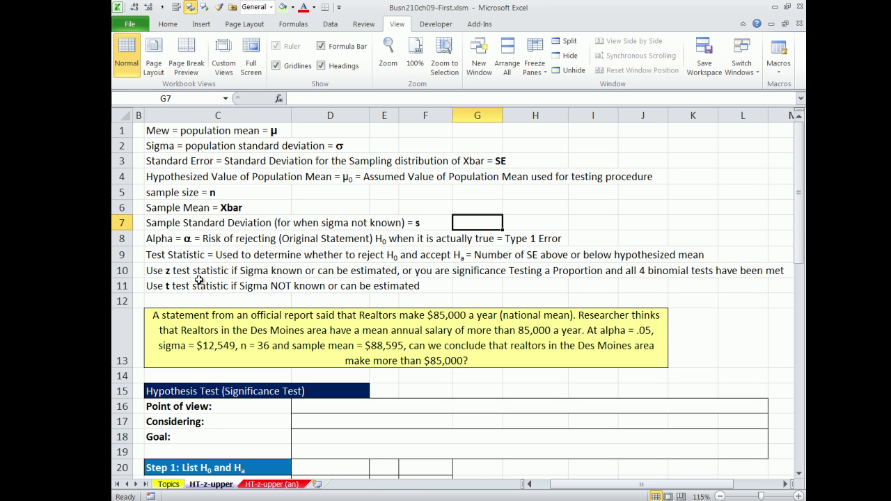
Step: Enter a period in each of B16:B19 to reveal the point of view, considering and goal text
{"action": "left_click", "coordinate": [799, 474]}
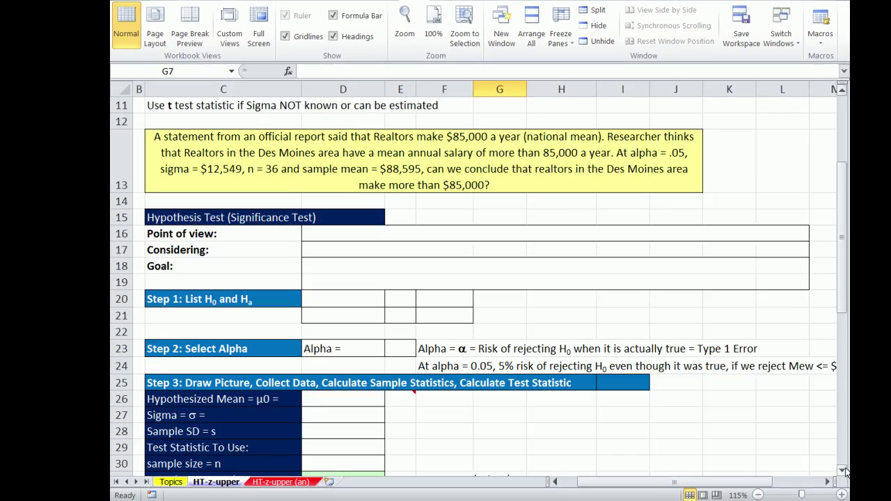
{"action": "left_click", "coordinate": [844, 473]}
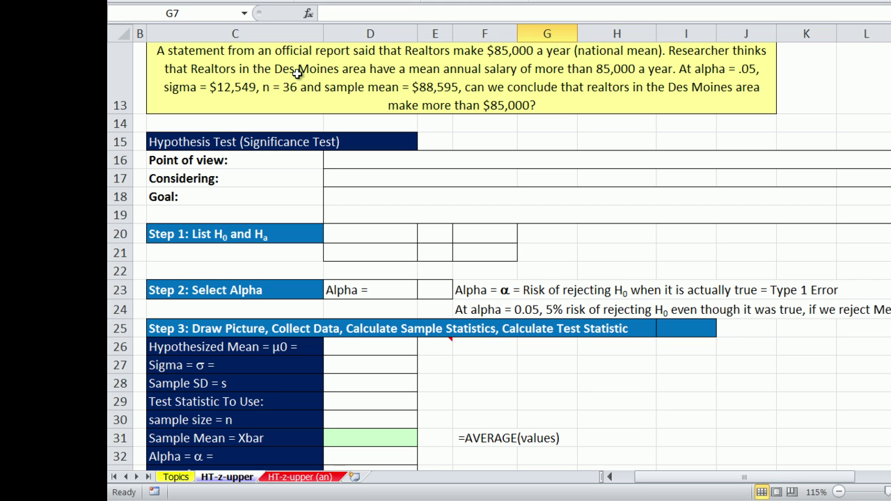
{"action": "left_click", "coordinate": [238, 162]}
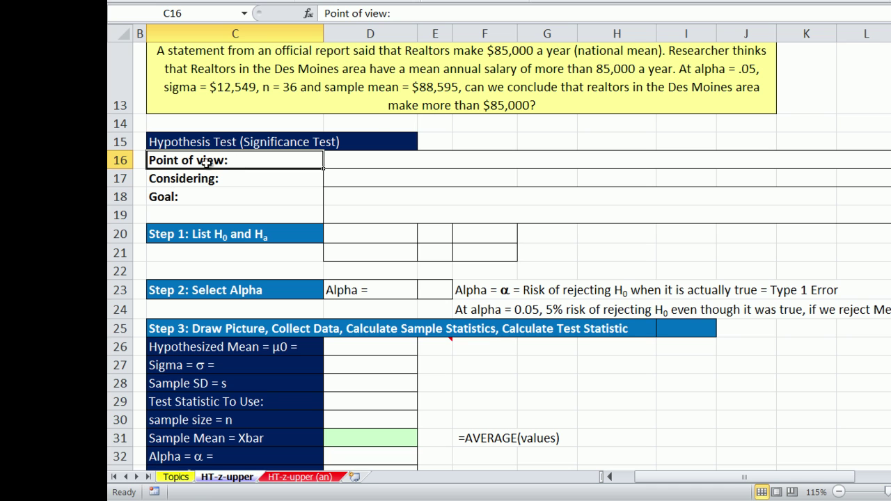
{"action": "left_click", "coordinate": [140, 161]}
{"action": "type", "text": "."}
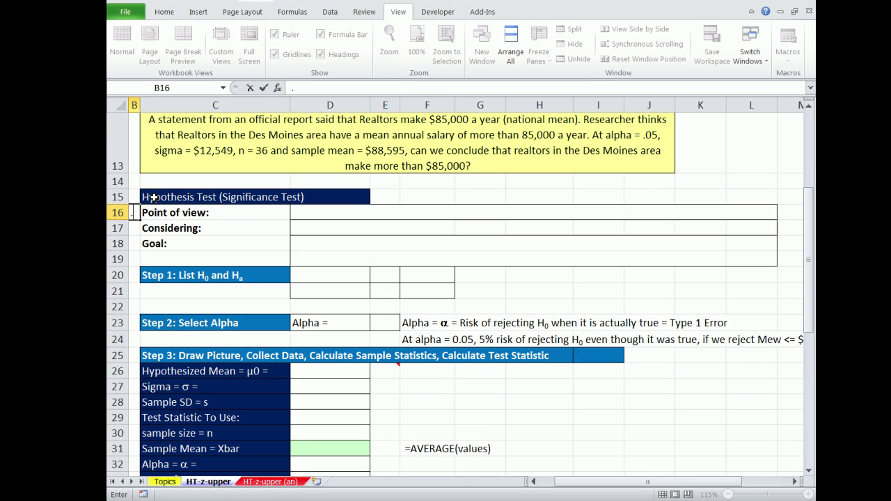
{"action": "key", "text": "Return"}
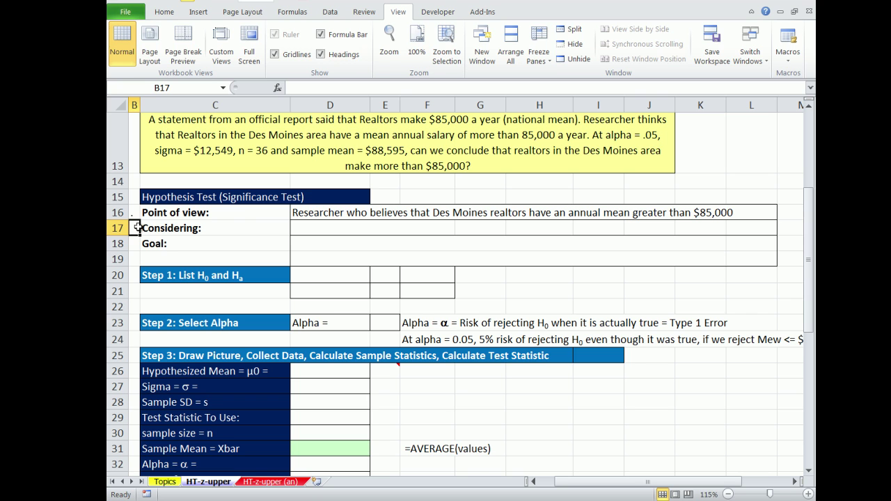
{"action": "type", "text": "."}
{"action": "key", "text": "Return"}
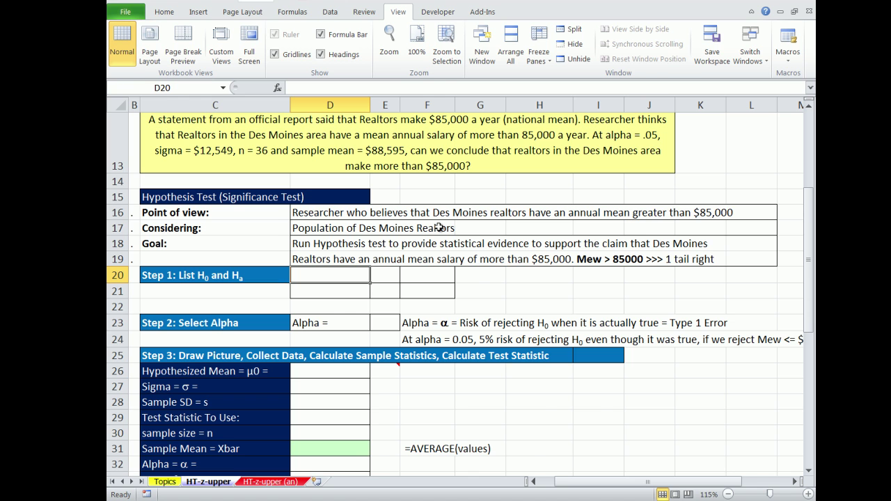
Step: Switch to the handwritten PDF notes and read the page 7 definitions of the null and alternative hypotheses
{"action": "key", "text": "alt+Tab"}
{"action": "scroll", "coordinate": [452, 317], "scroll_direction": "down", "scroll_amount": 5}
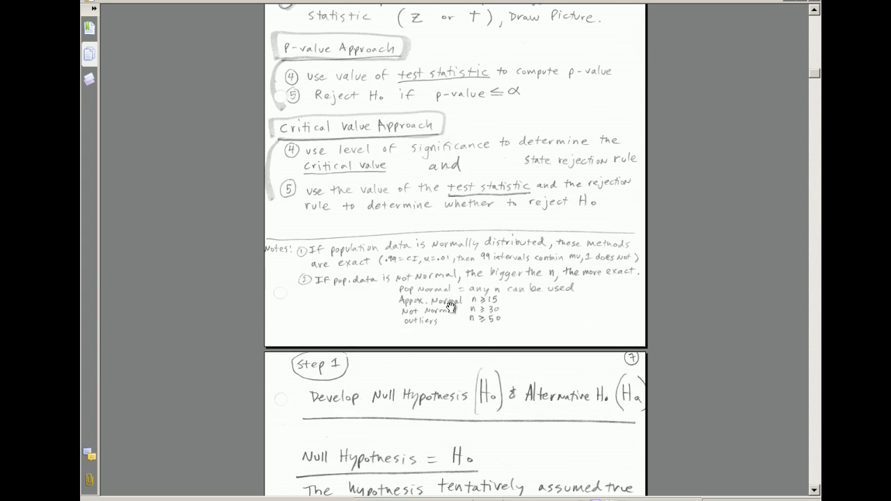
{"action": "scroll", "coordinate": [448, 310], "scroll_direction": "down", "scroll_amount": 5}
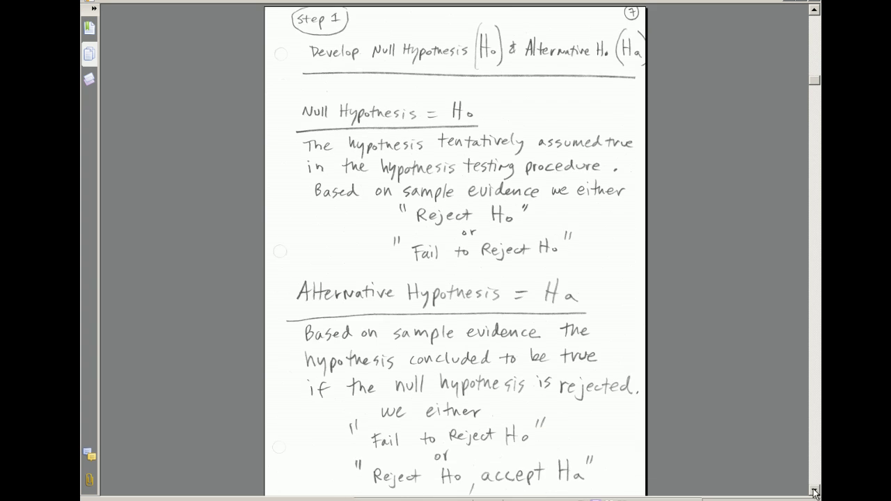
{"action": "left_click", "coordinate": [815, 492]}
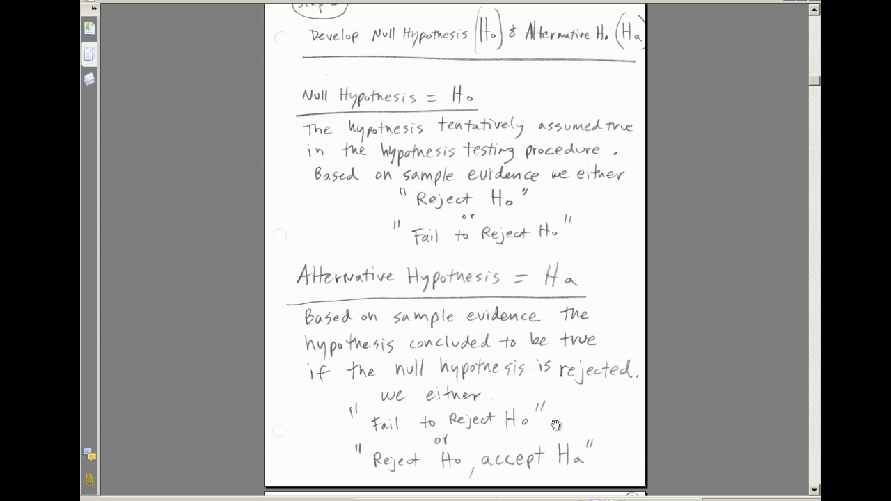
{"action": "scroll", "coordinate": [556, 425], "scroll_direction": "down", "scroll_amount": 1}
{"action": "scroll", "coordinate": [561, 421], "scroll_direction": "up", "scroll_amount": 1}
Step: Back in the Excel workbook, zoom to C19:G22, enter "H0 :" in D20 and select its 0 character
{"action": "key", "text": "alt+Tab"}
{"action": "left_click_drag", "start_coordinate": [193, 259], "coordinate": [492, 307]}
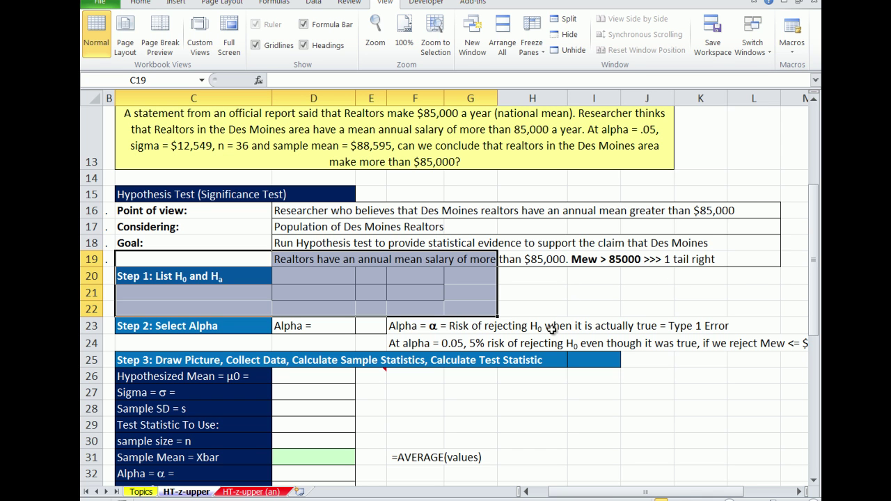
{"action": "key", "text": "alt+w"}
{"action": "key", "text": "g"}
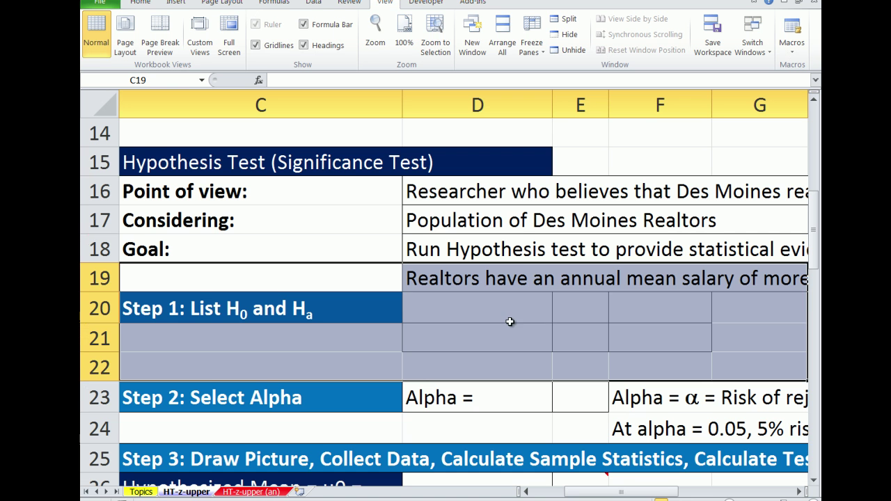
{"action": "left_click", "coordinate": [484, 312]}
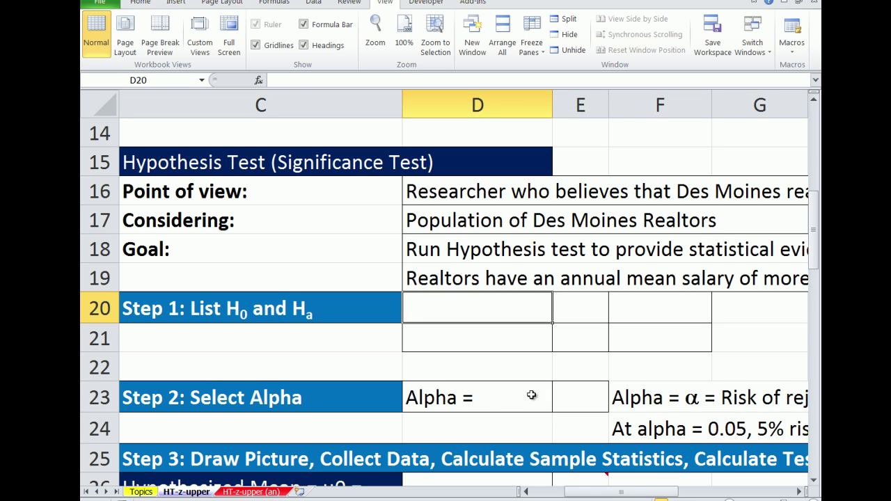
{"action": "type", "text": "H0"}
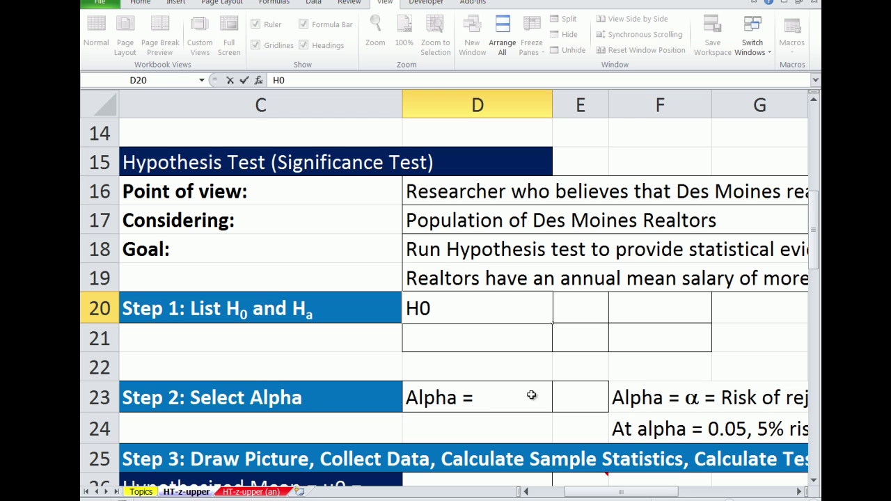
{"action": "type", "text": " :"}
{"action": "left_click_drag", "start_coordinate": [420, 309], "coordinate": [432, 310]}
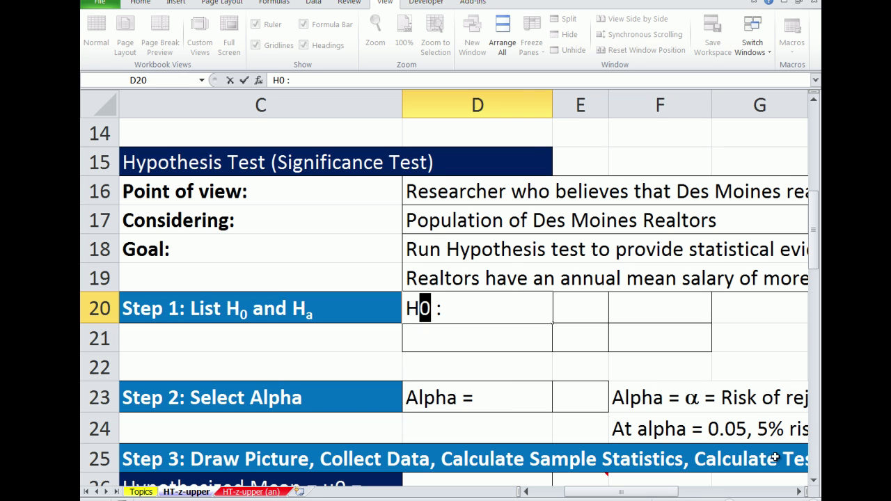
{"action": "right_click", "coordinate": [425, 310]}
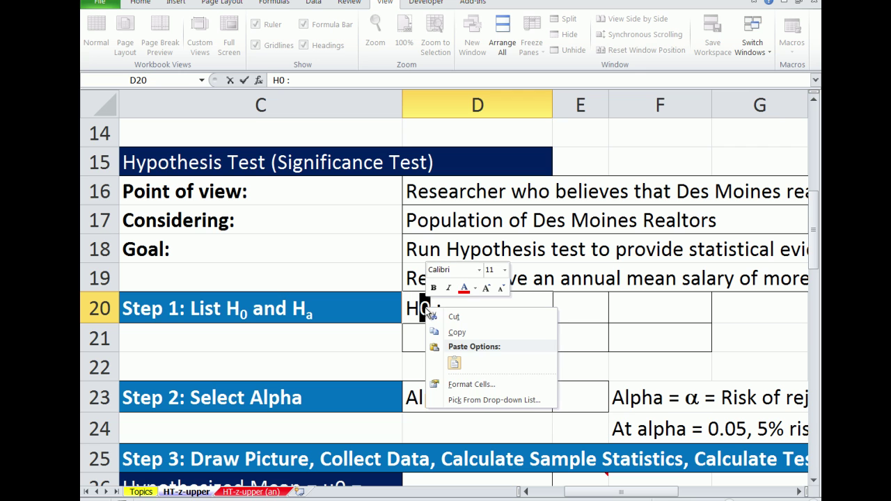
{"action": "left_click", "coordinate": [466, 390]}
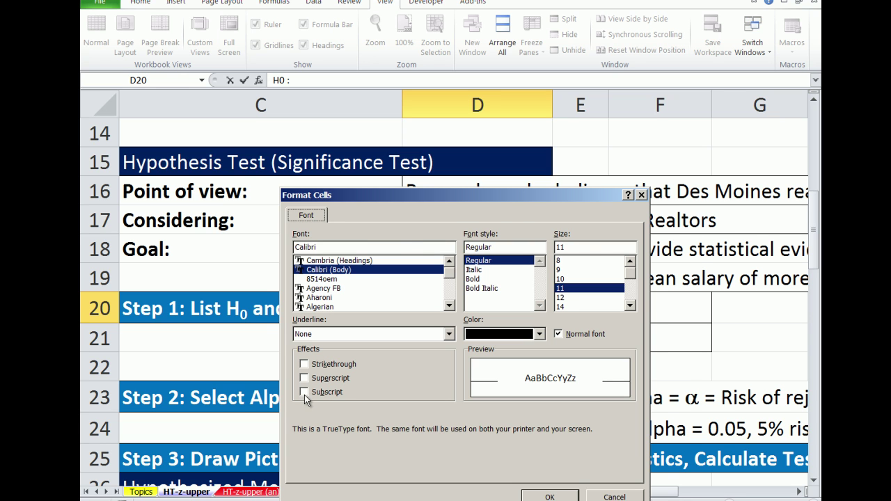
{"action": "key", "text": "Escape"}
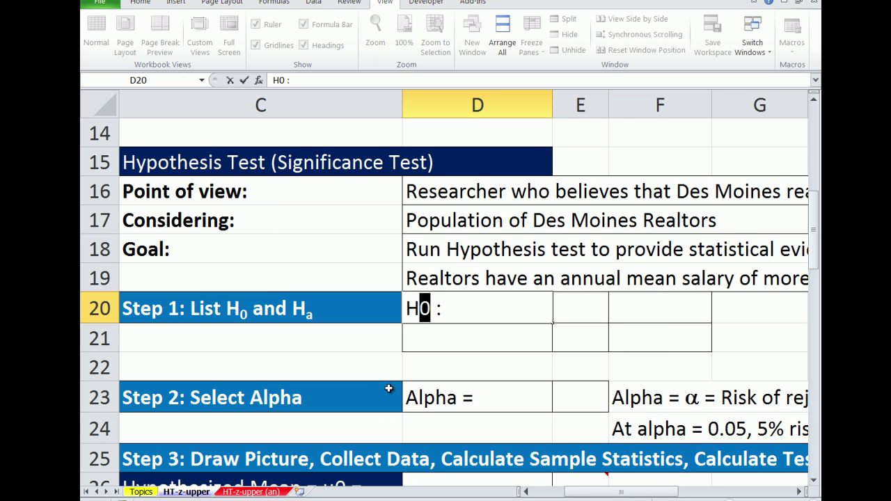
Step: Format the selected 0 in D20 as a subscript and place the text cursor at the end of the entry
{"action": "key", "text": "alt+o"}
{"action": "key", "text": "e"}
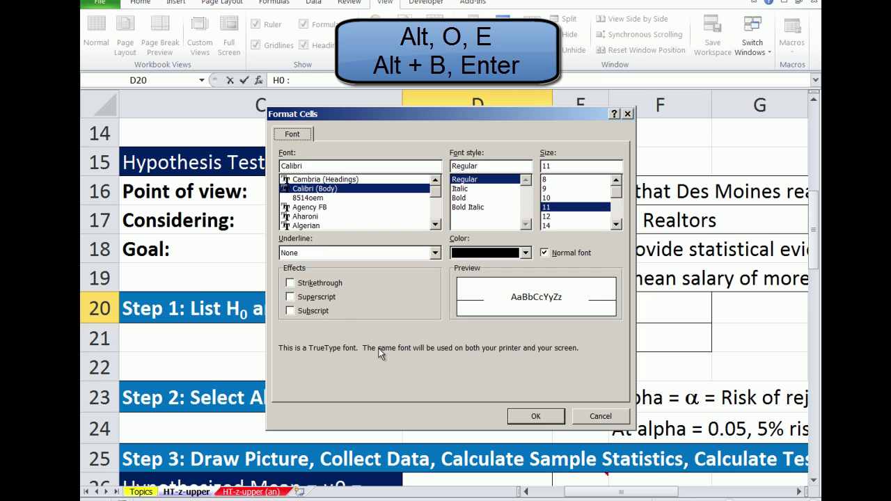
{"action": "key", "text": "alt+b"}
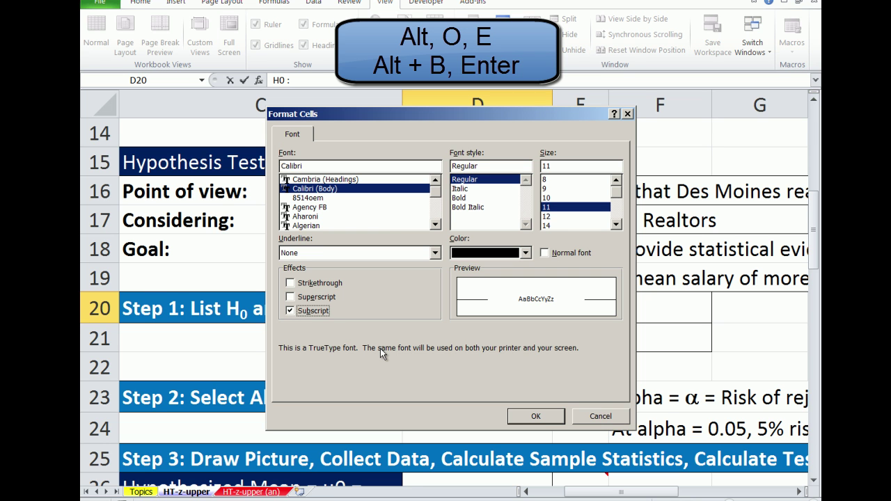
{"action": "key", "text": "Return"}
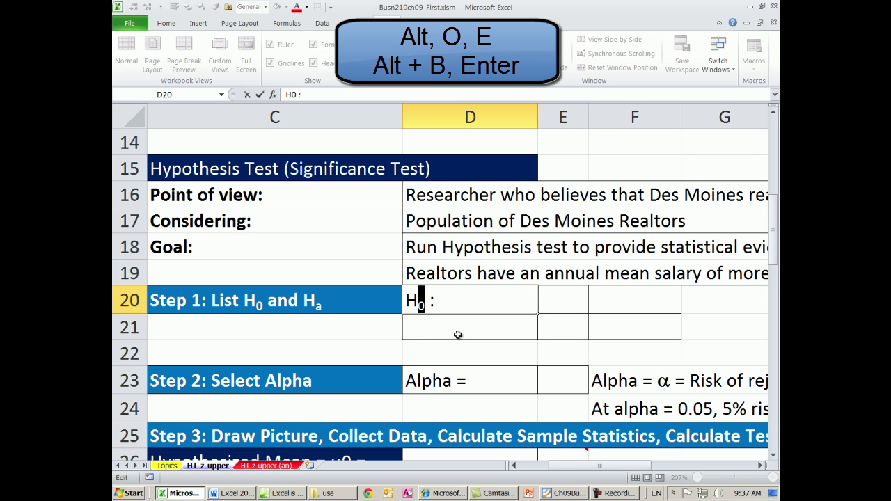
{"action": "key", "text": "End"}
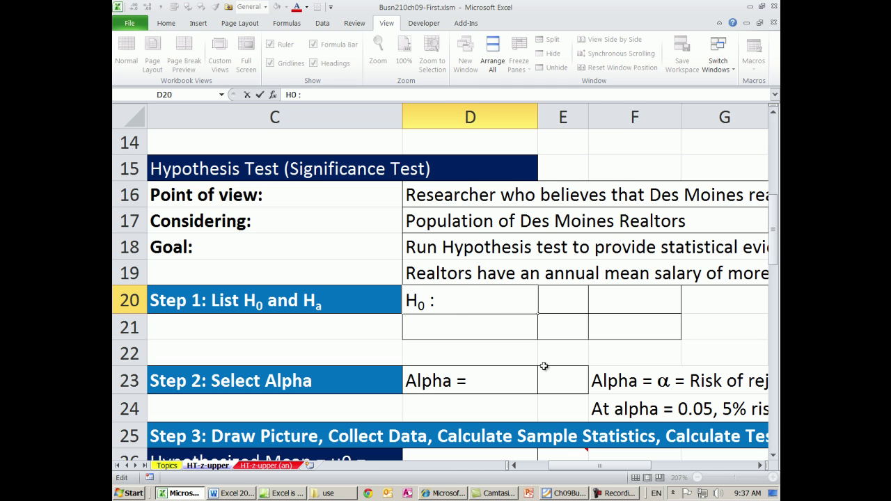
{"action": "type", "text": "Mew"}
{"action": "key", "text": "BackSpace"}
{"action": "key", "text": "BackSpace"}
{"action": "key", "text": "BackSpace"}
{"action": "left_click", "coordinate": [176, 26]}
{"action": "left_click", "coordinate": [208, 26]}
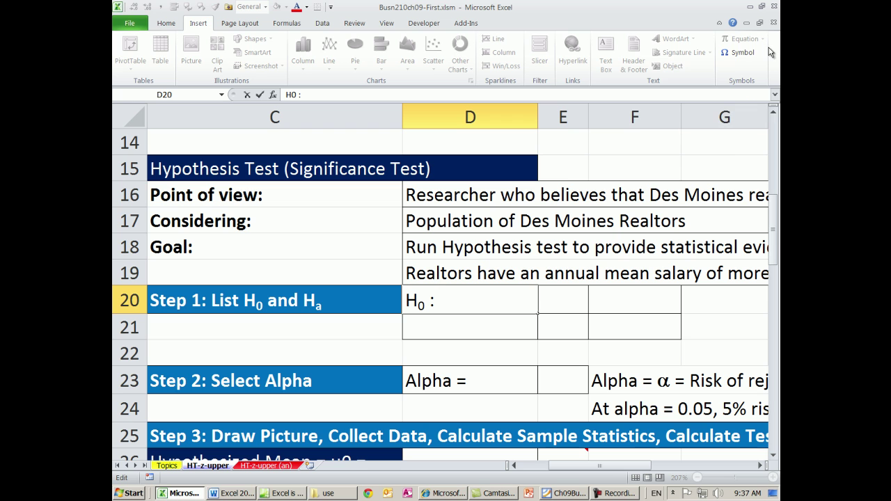
{"action": "left_click", "coordinate": [746, 56]}
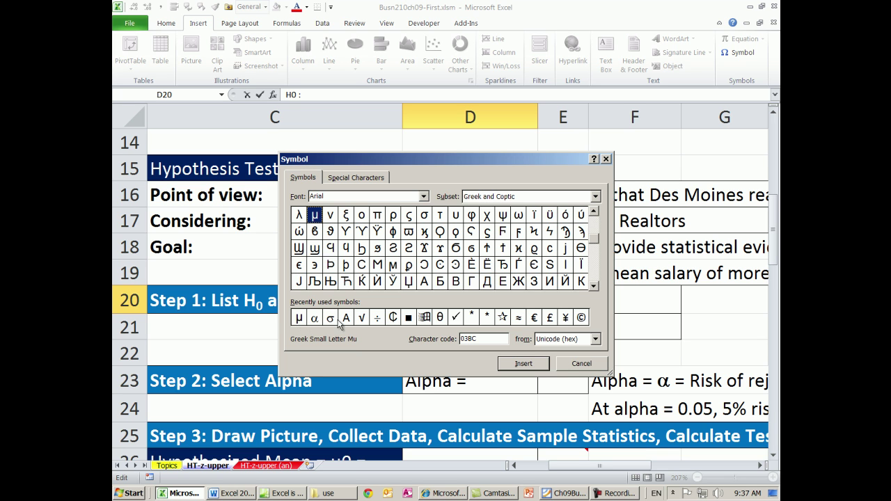
{"action": "left_click", "coordinate": [300, 322]}
{"action": "left_click", "coordinate": [582, 363]}
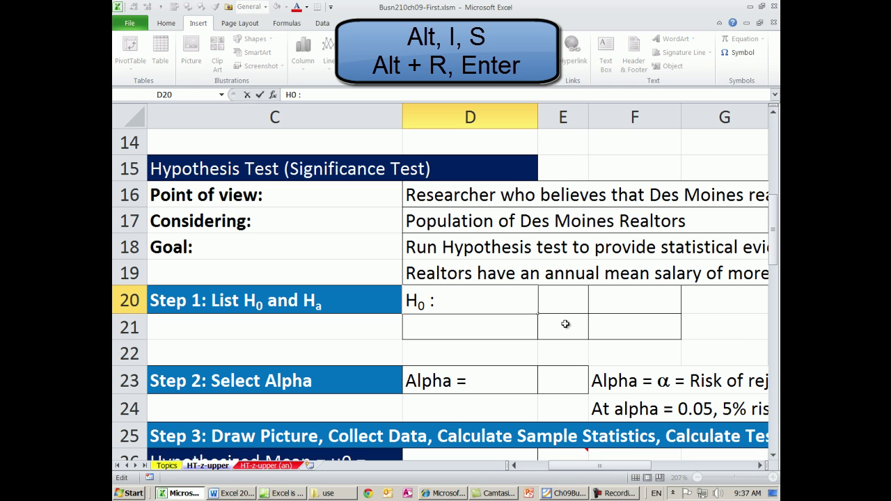
Step: Insert the Greek small letter μ symbol after "H0 :" in D20 and commit the cell entry
{"action": "key", "text": "alt"}
{"action": "key", "text": "i"}
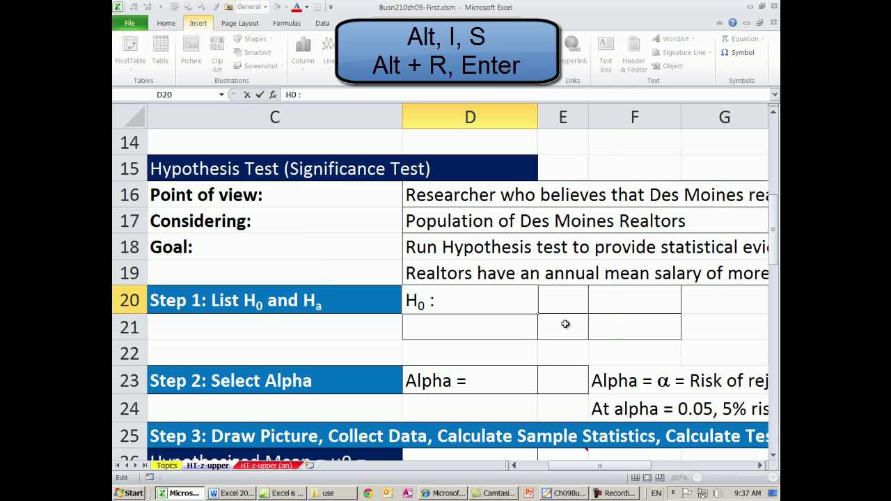
{"action": "key", "text": "s"}
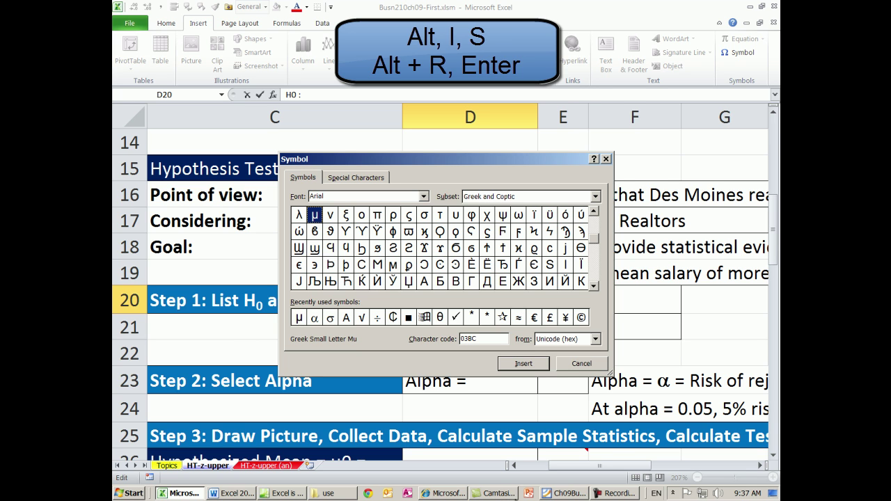
{"action": "key", "text": "alt+r"}
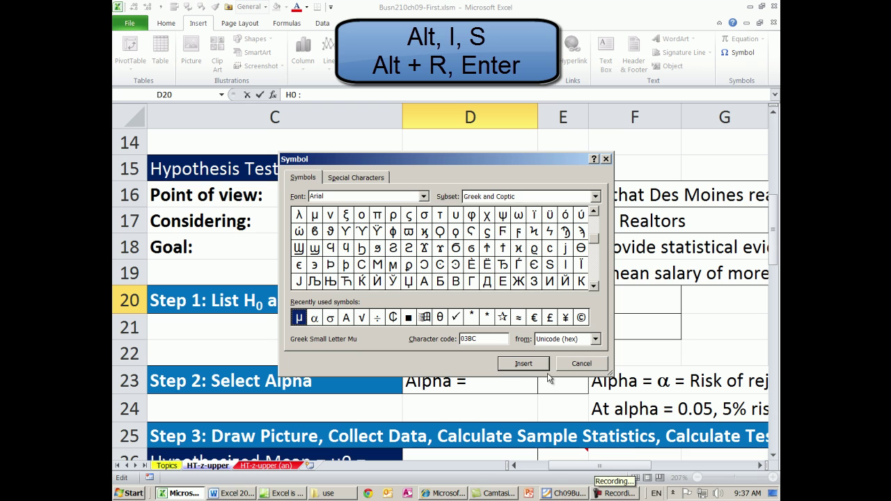
{"action": "key", "text": "Return"}
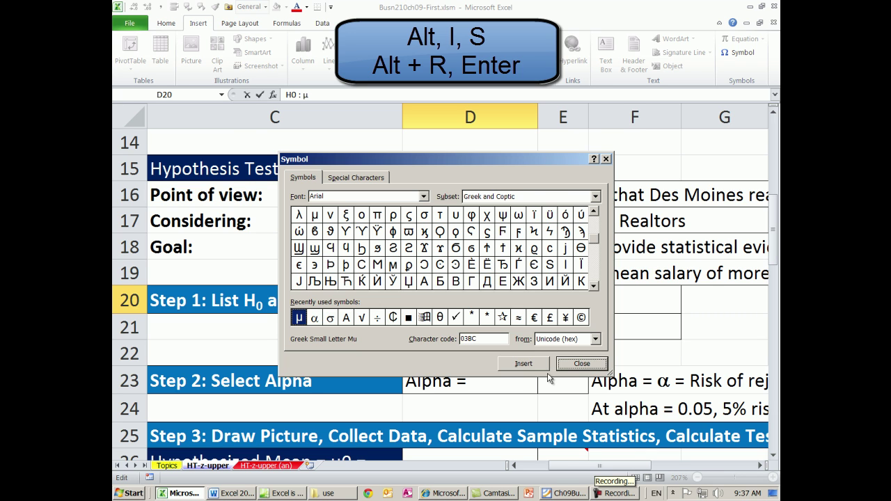
{"action": "key", "text": "Escape"}
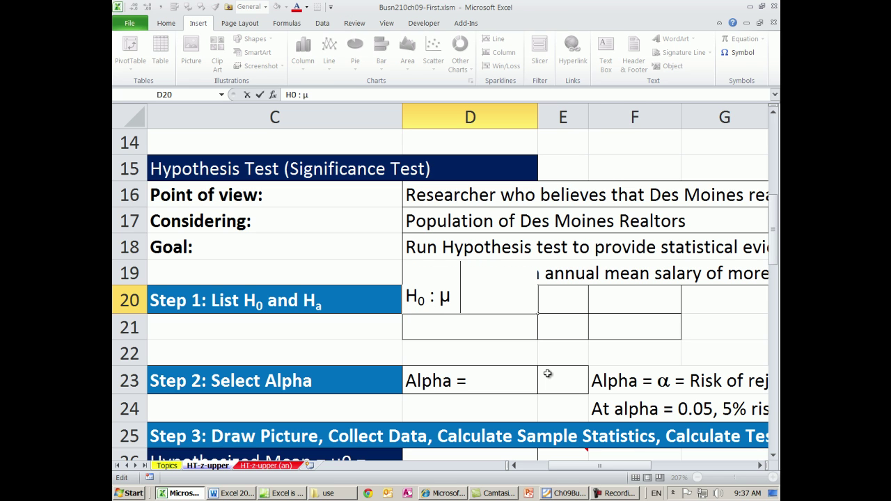
{"action": "key", "text": "ctrl+Return"}
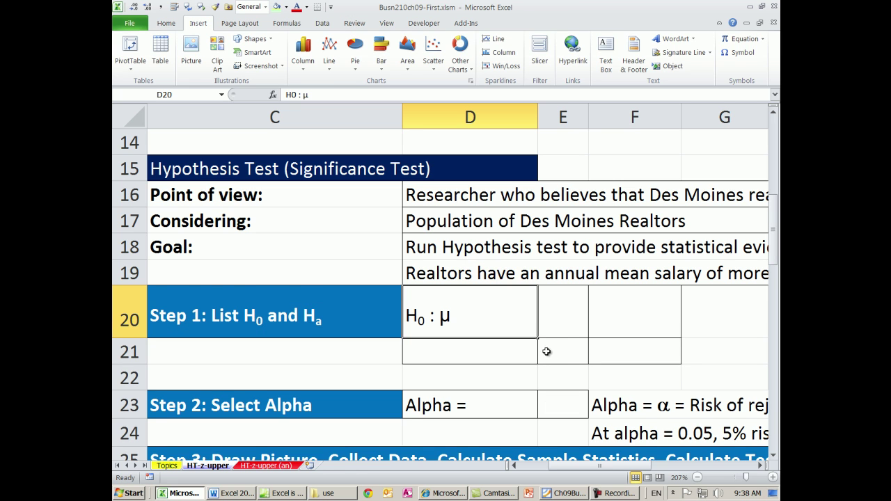
Step: Copy the null hypothesis label from D20 down to D21 and change its subscript to a, making it "Ha : μ"
{"action": "left_click_drag", "start_coordinate": [538, 339], "coordinate": [541, 356]}
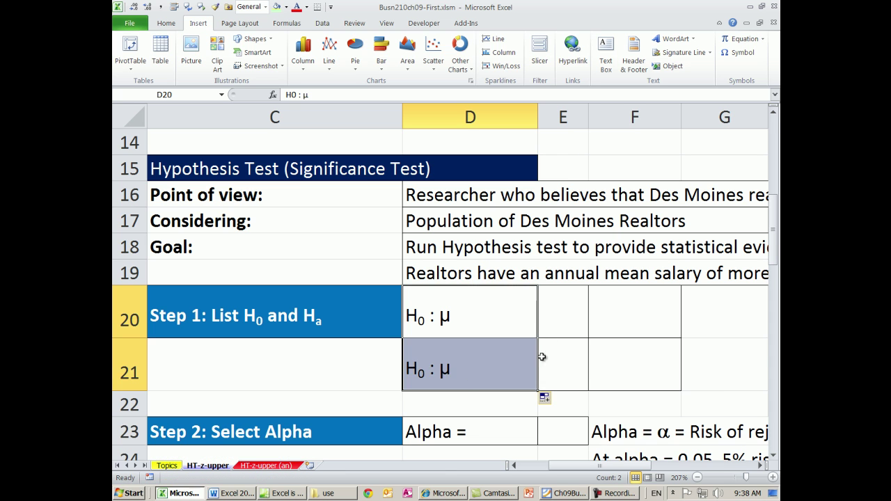
{"action": "double_click", "coordinate": [422, 374]}
{"action": "key", "text": "BackSpace"}
{"action": "type", "text": "a"}
{"action": "left_click", "coordinate": [577, 361]}
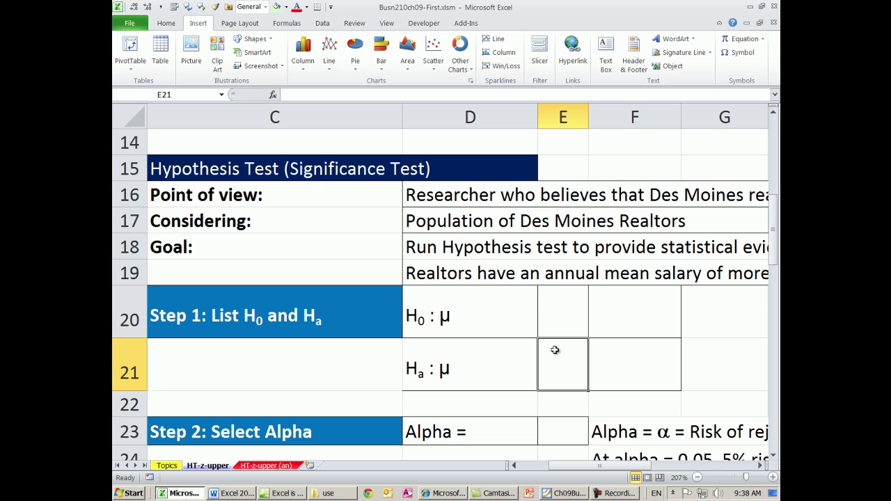
Step: Enter 85000 as the hypothesized mean in D26
{"action": "left_click_drag", "start_coordinate": [569, 317], "coordinate": [573, 350]}
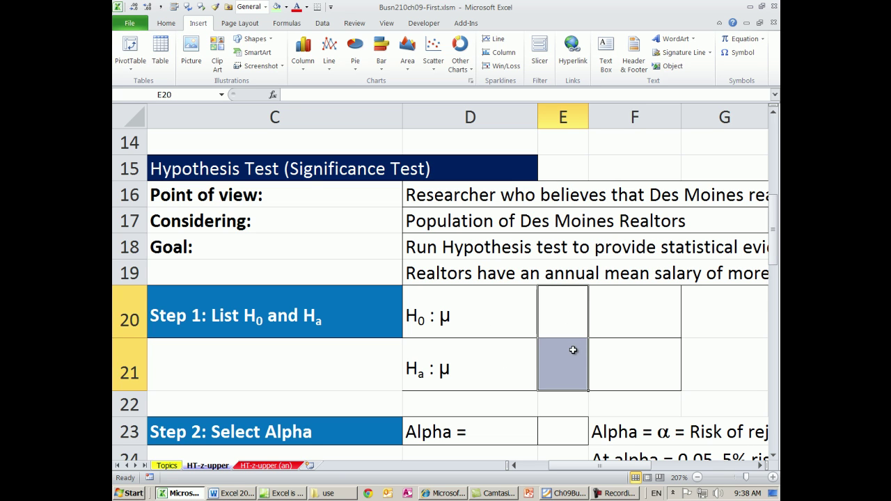
{"action": "left_click_drag", "start_coordinate": [633, 317], "coordinate": [637, 353]}
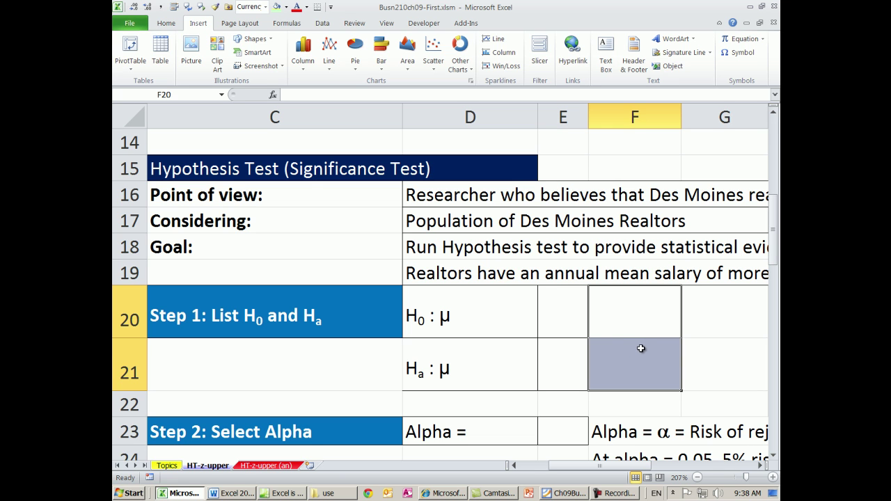
{"action": "left_click", "coordinate": [657, 321]}
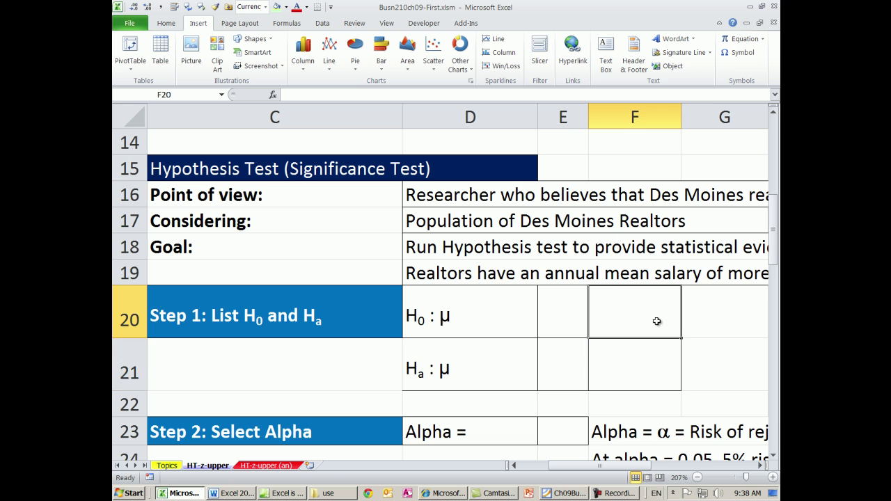
{"action": "scroll", "coordinate": [654, 319], "scroll_direction": "down", "scroll_amount": 3}
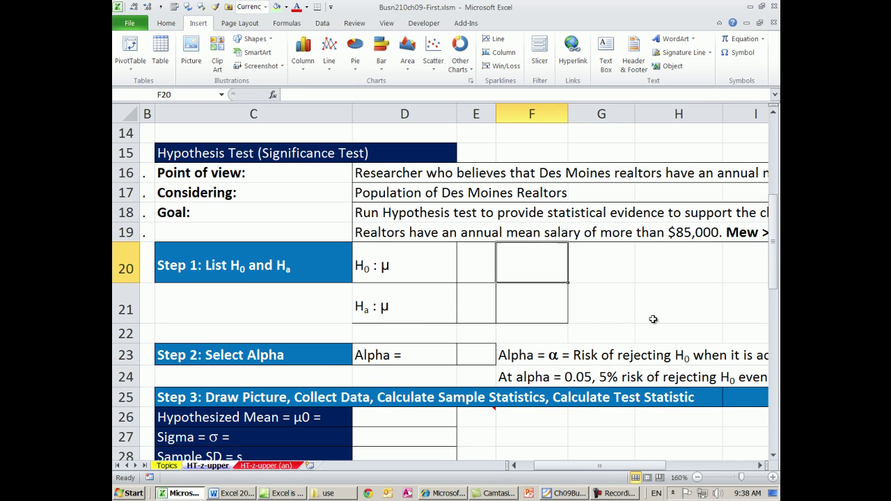
{"action": "scroll", "coordinate": [654, 319], "scroll_direction": "down", "scroll_amount": 1}
{"action": "scroll", "coordinate": [653, 319], "scroll_direction": "down", "scroll_amount": 1}
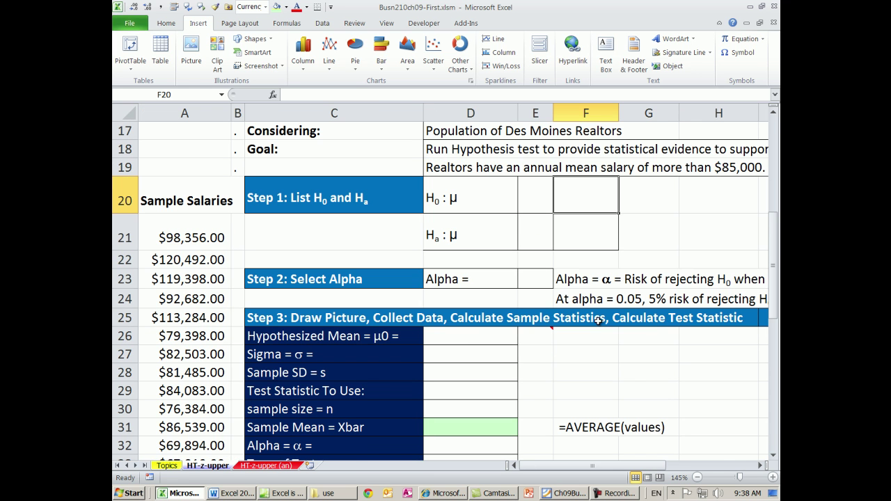
{"action": "left_click", "coordinate": [461, 337]}
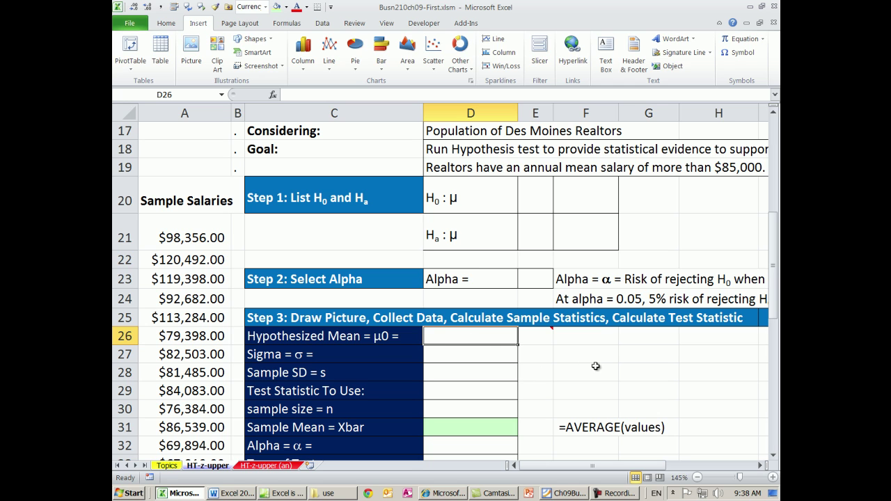
{"action": "type", "text": "85,"}
{"action": "type", "text": "000"}
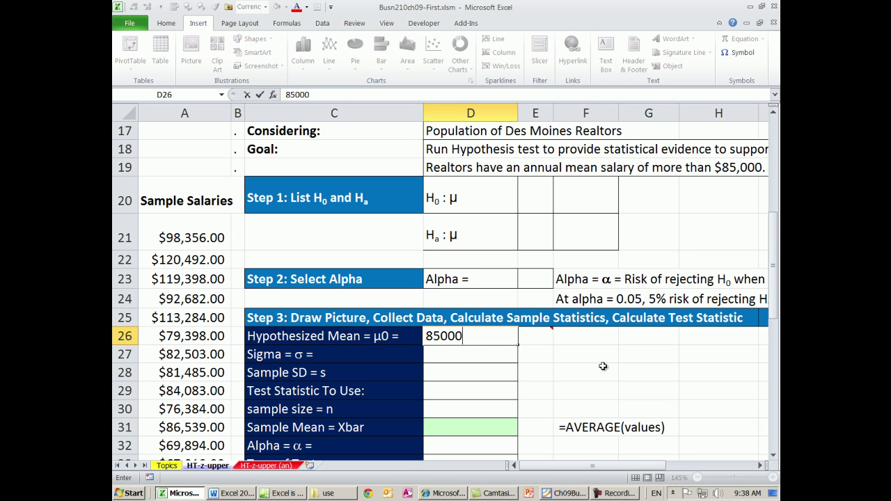
{"action": "key", "text": "ctrl+Return"}
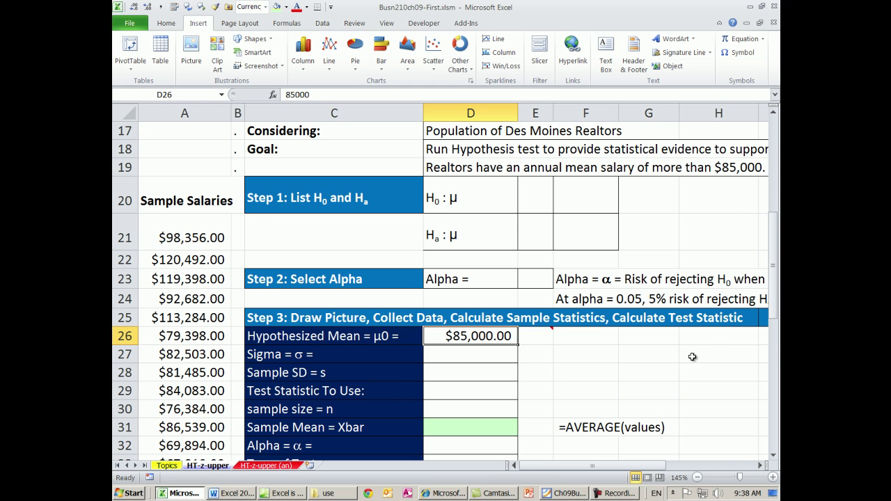
Step: Link F20 and F21 to the hypothesized mean with formulas that reference D26
{"action": "scroll", "coordinate": [693, 358], "scroll_direction": "up", "scroll_amount": 2}
{"action": "left_click", "coordinate": [560, 255]}
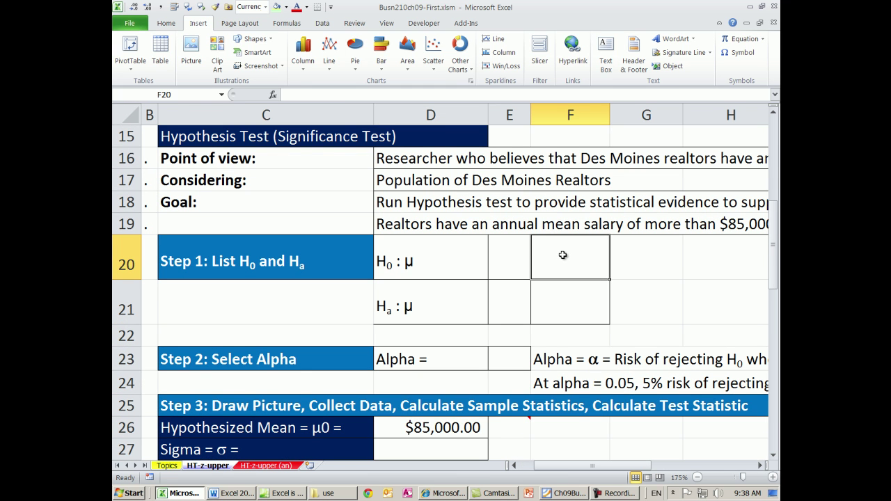
{"action": "type", "text": "="}
{"action": "left_click", "coordinate": [466, 431]}
{"action": "key", "text": "Return"}
{"action": "type", "text": "="}
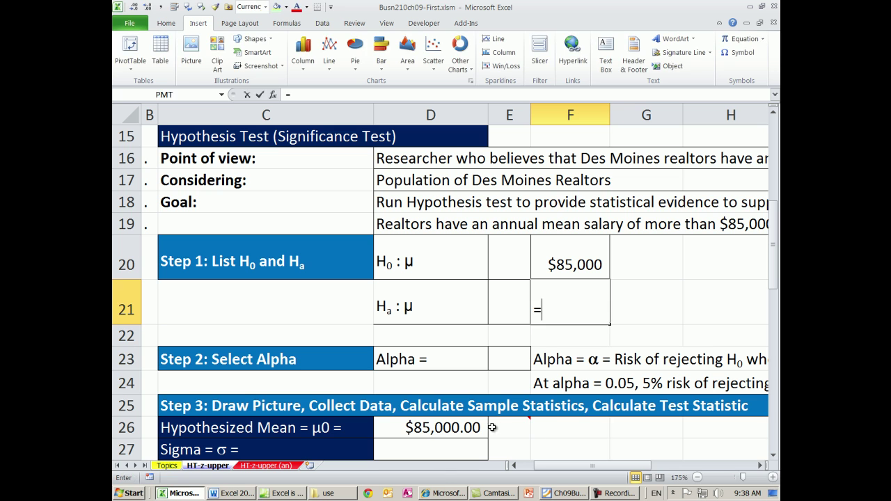
{"action": "left_click", "coordinate": [444, 431]}
{"action": "key", "text": "Return"}
{"action": "left_click", "coordinate": [646, 281]}
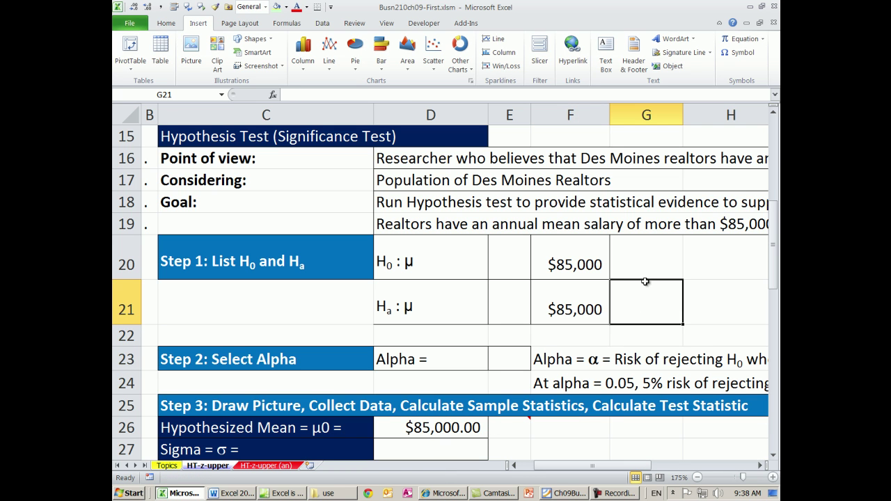
Step: Apply all borders to the hypothesis block D20:F21
{"action": "left_click_drag", "start_coordinate": [449, 257], "coordinate": [549, 310]}
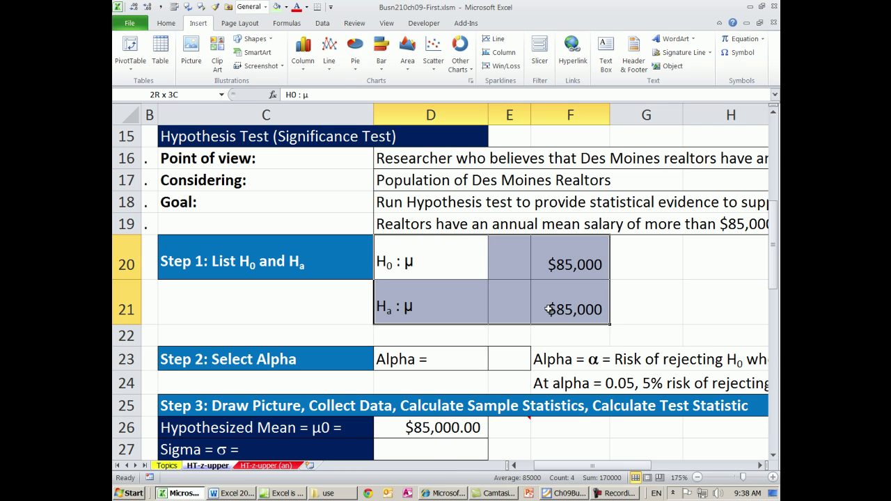
{"action": "left_click", "coordinate": [170, 25]}
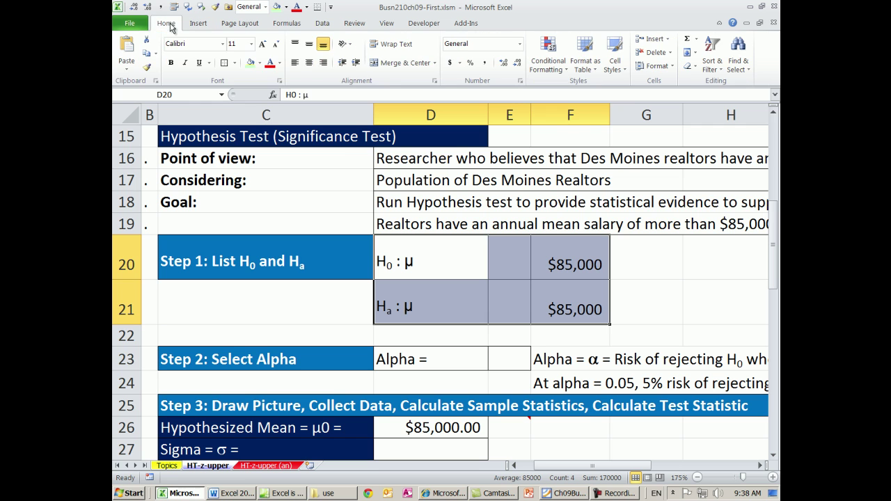
{"action": "left_click", "coordinate": [234, 63]}
{"action": "left_click", "coordinate": [240, 166]}
{"action": "left_click", "coordinate": [505, 276]}
Step: Enter the comparative operator ">" for the alternative hypothesis in E21
{"action": "left_click", "coordinate": [505, 292]}
{"action": "key", "text": "Up"}
{"action": "left_click", "coordinate": [506, 292]}
{"action": "left_click", "coordinate": [511, 253]}
{"action": "left_click", "coordinate": [507, 292]}
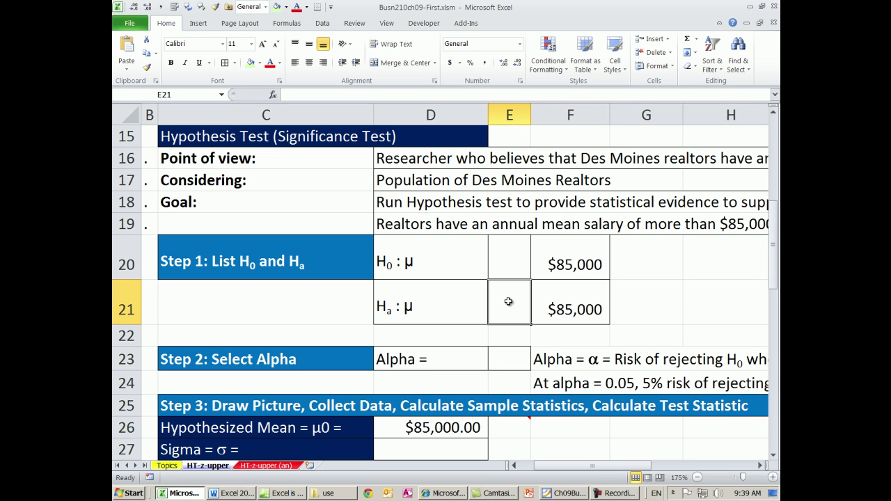
{"action": "type", "text": ">"}
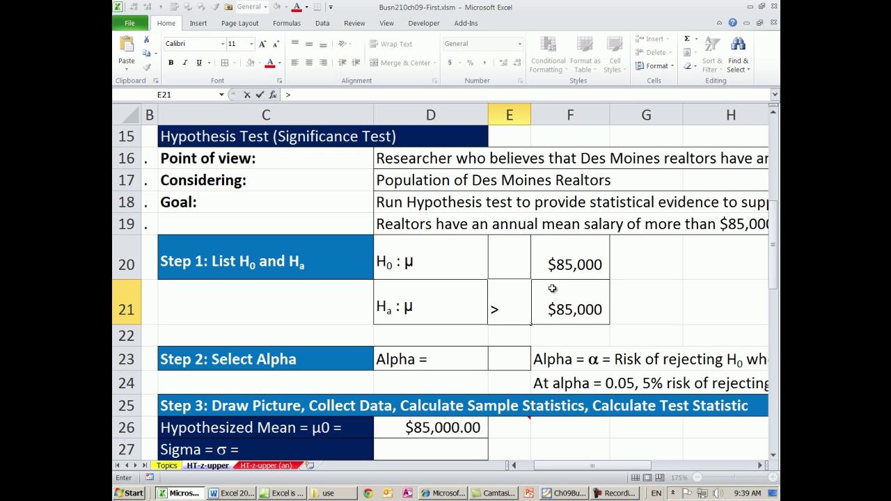
{"action": "key", "text": "Escape"}
{"action": "type", "text": ">"}
{"action": "key", "text": "Return"}
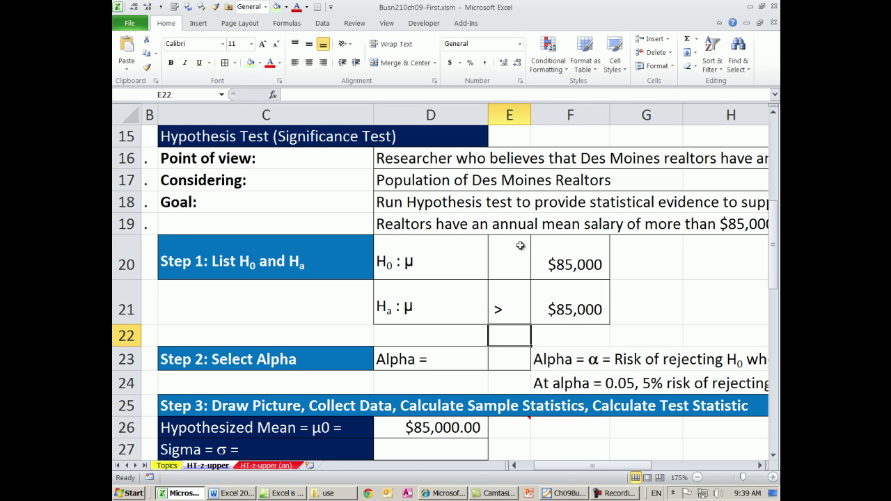
Step: Enter the opposite comparative operator with an equal sign, "<=", for the null hypothesis in E20
{"action": "left_click", "coordinate": [512, 258]}
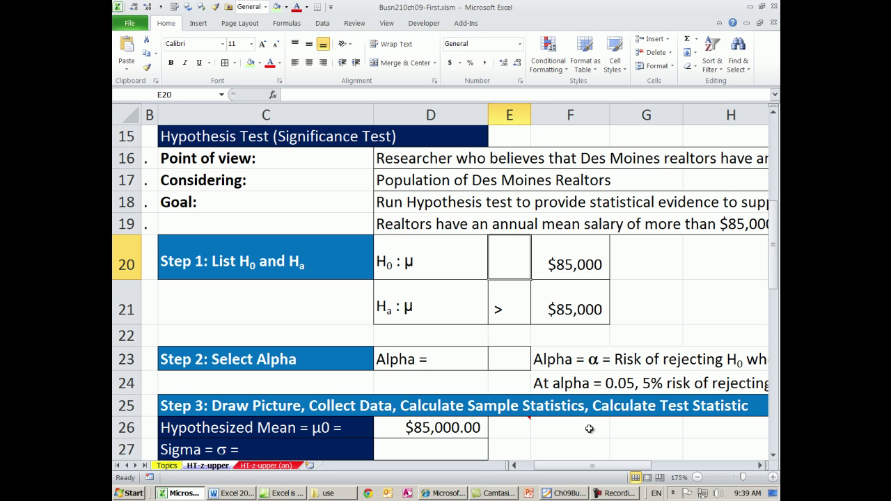
{"action": "type", "text": "<="}
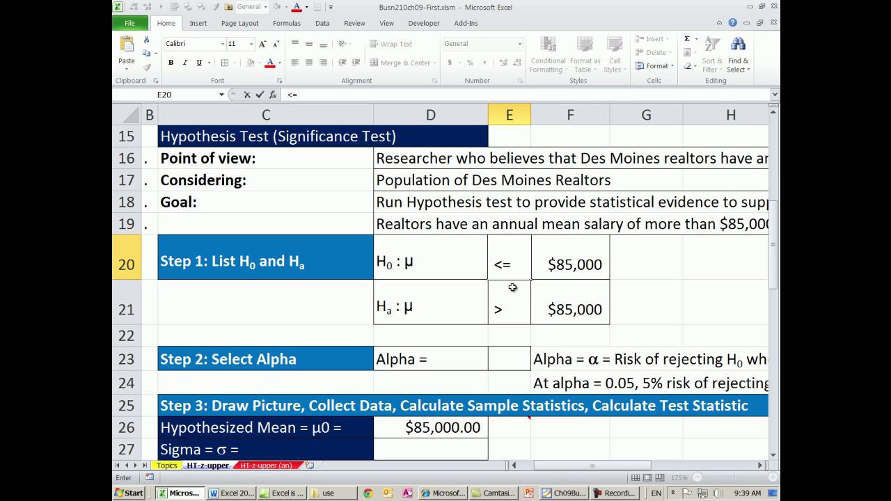
{"action": "left_click", "coordinate": [518, 316]}
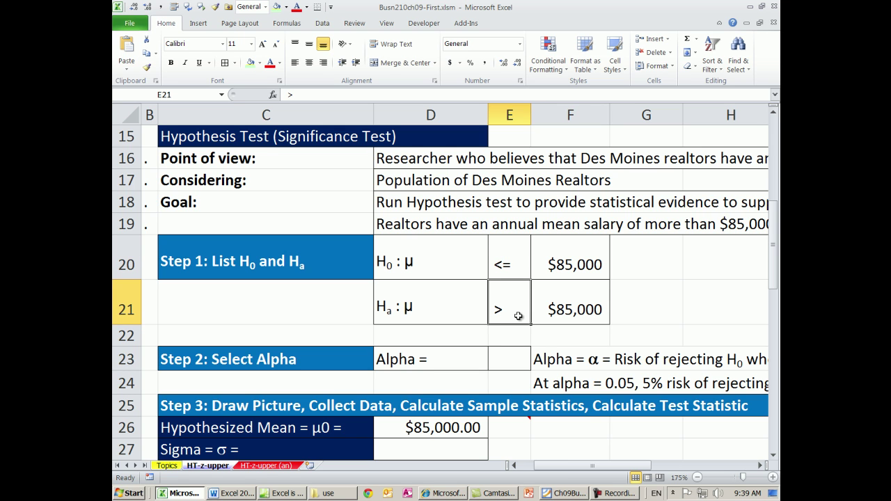
{"action": "left_click", "coordinate": [500, 262]}
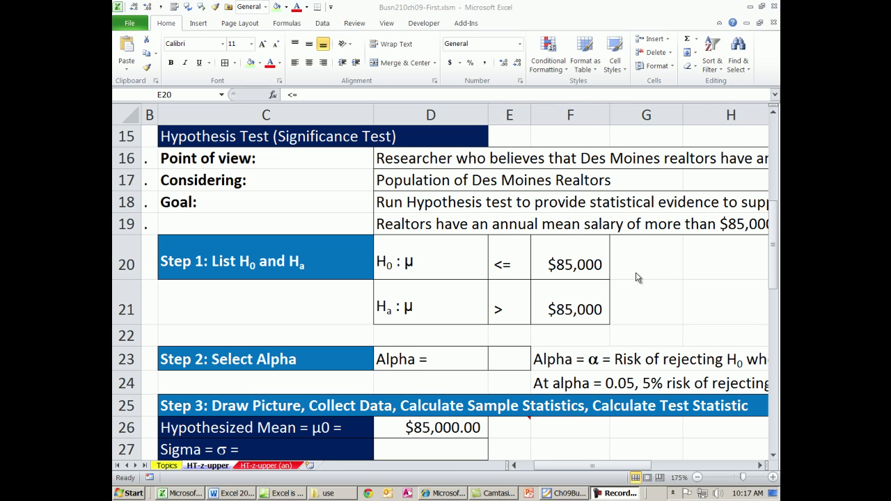
Step: Switch to the PDF notes in Foxit Reader and read pages 10 to 12 on developing H0 and Ha and their three possible forms
{"action": "key", "text": "alt+Tab"}
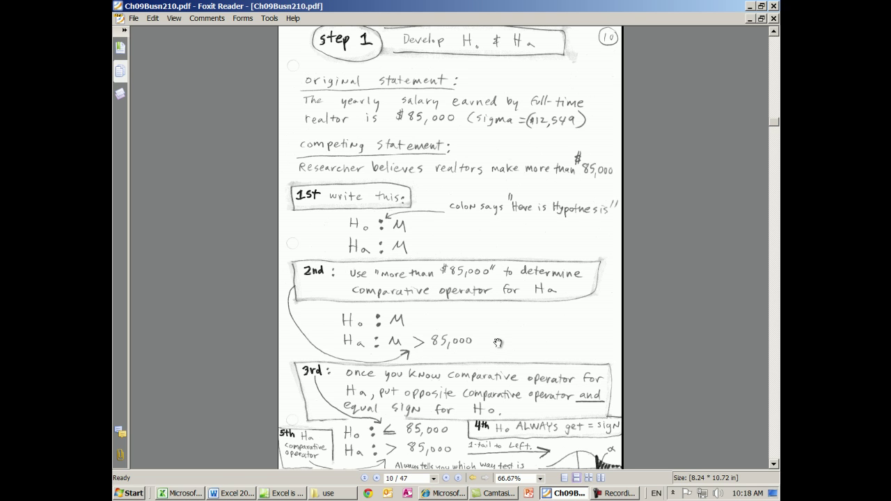
{"action": "left_click", "coordinate": [773, 463]}
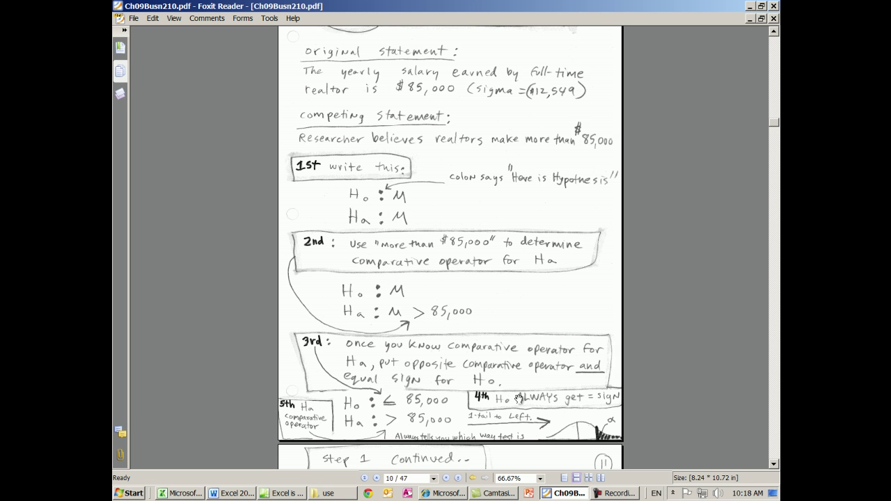
{"action": "scroll", "coordinate": [665, 362], "scroll_direction": "down", "scroll_amount": 5}
{"action": "scroll", "coordinate": [675, 349], "scroll_direction": "down", "scroll_amount": 3}
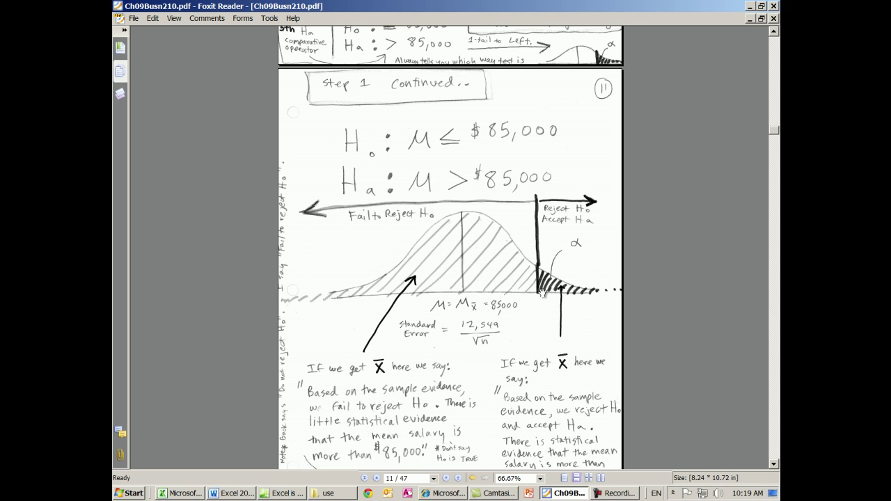
{"action": "scroll", "coordinate": [555, 326], "scroll_direction": "down", "scroll_amount": 6}
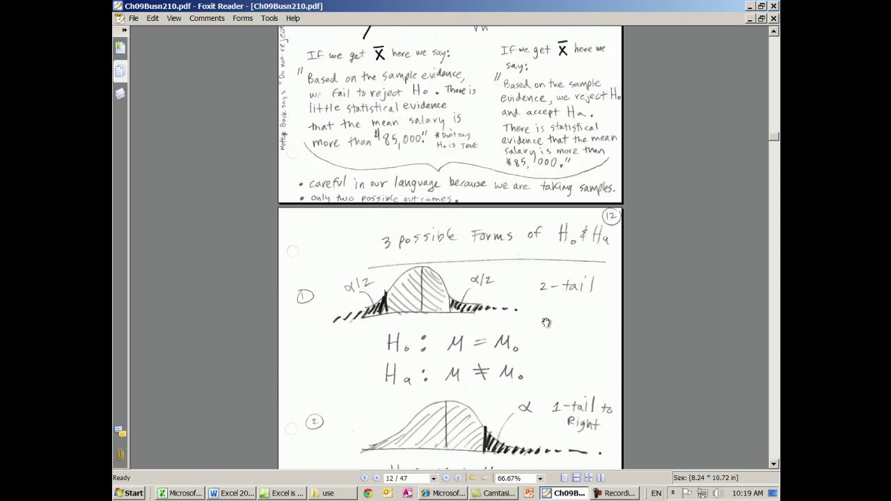
{"action": "scroll", "coordinate": [546, 323], "scroll_direction": "down", "scroll_amount": 1}
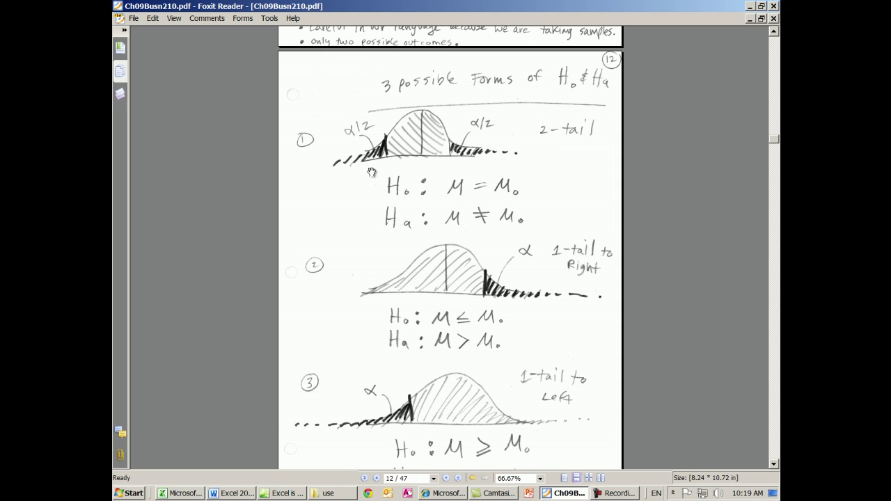
Step: Read pages 13 to 16 of the notes on the level of significance alpha, its picture examples and the risk of sampling error
{"action": "scroll", "coordinate": [560, 273], "scroll_direction": "down", "scroll_amount": 3}
{"action": "scroll", "coordinate": [558, 274], "scroll_direction": "down", "scroll_amount": 6}
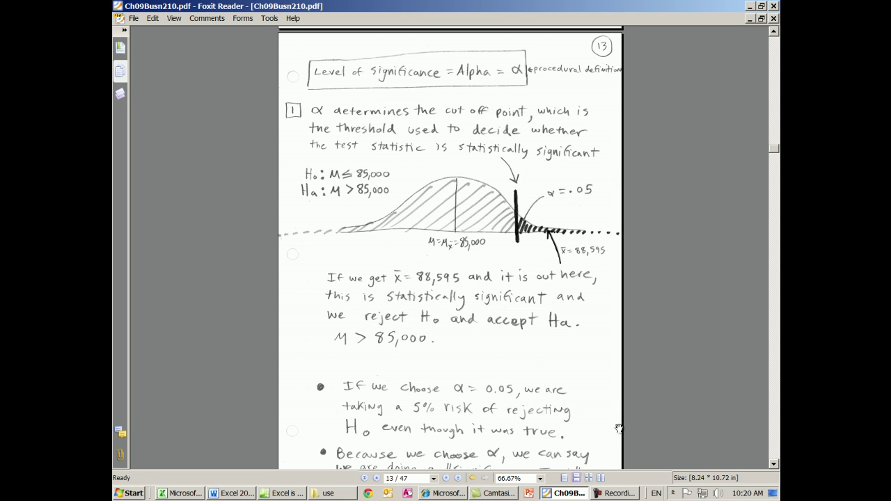
{"action": "scroll", "coordinate": [611, 385], "scroll_direction": "down", "scroll_amount": 10}
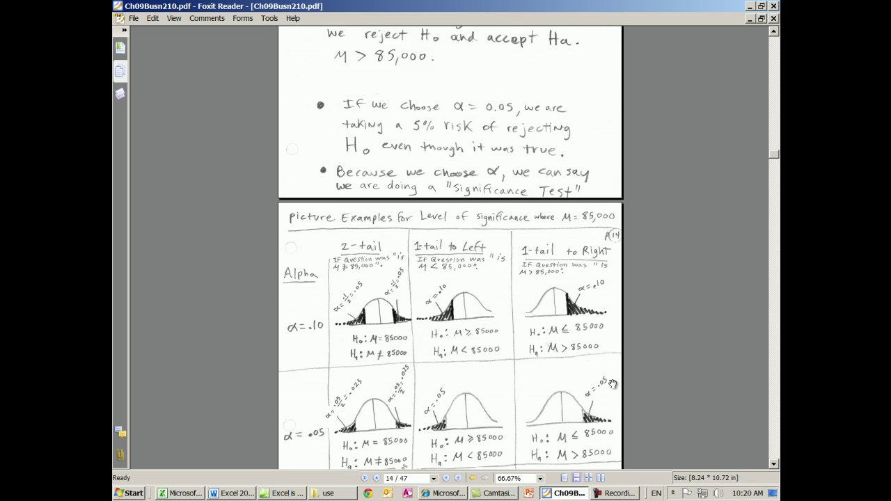
{"action": "scroll", "coordinate": [610, 385], "scroll_direction": "down", "scroll_amount": 1}
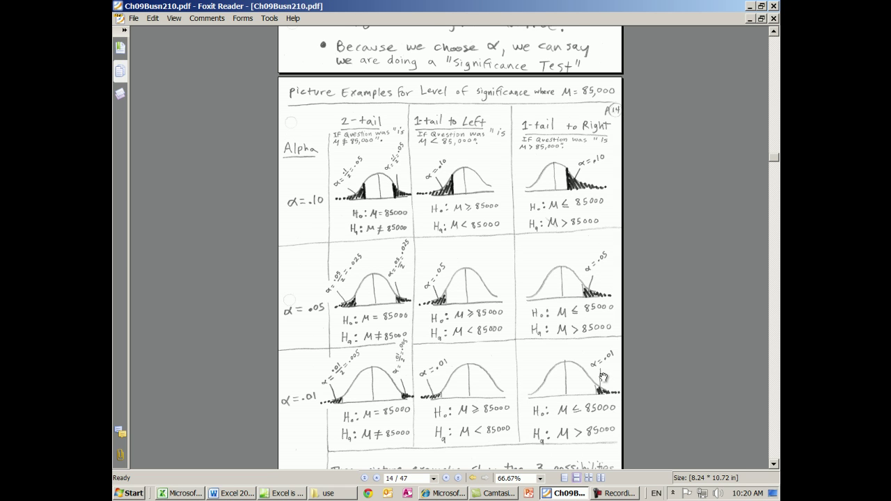
{"action": "scroll", "coordinate": [603, 376], "scroll_direction": "down", "scroll_amount": 1}
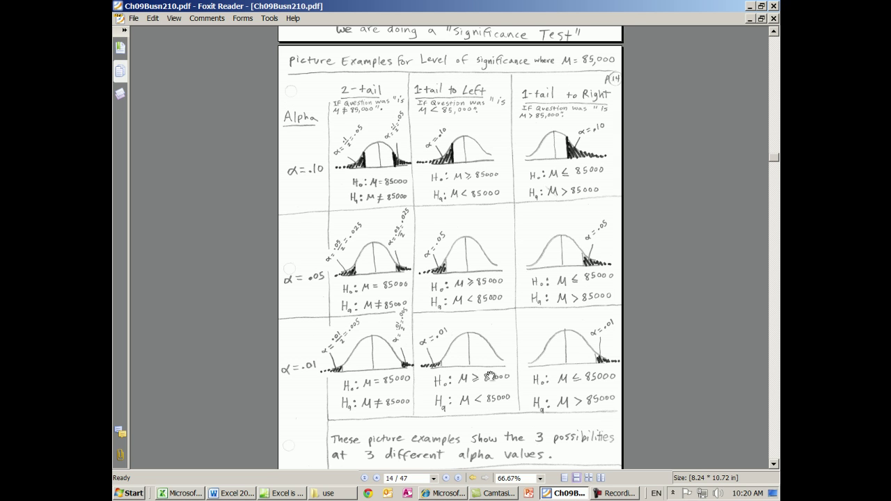
{"action": "scroll", "coordinate": [630, 296], "scroll_direction": "down", "scroll_amount": 5}
{"action": "scroll", "coordinate": [632, 298], "scroll_direction": "down", "scroll_amount": 4}
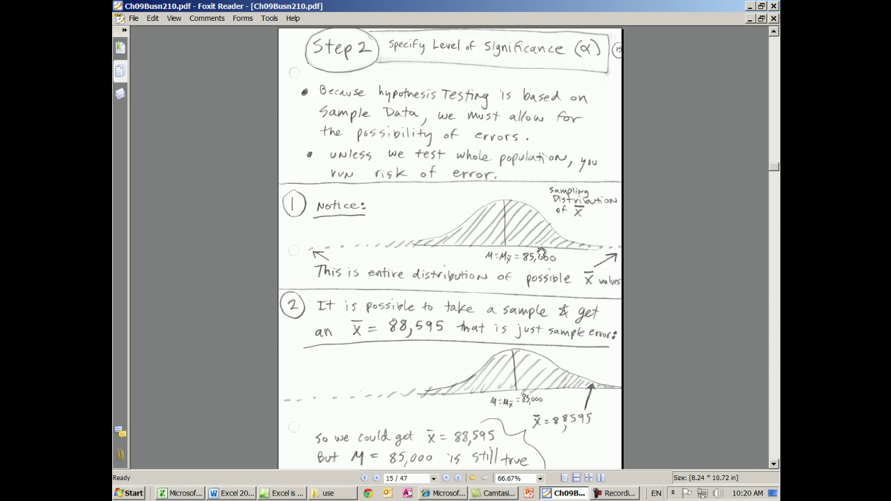
{"action": "scroll", "coordinate": [544, 249], "scroll_direction": "down", "scroll_amount": 3}
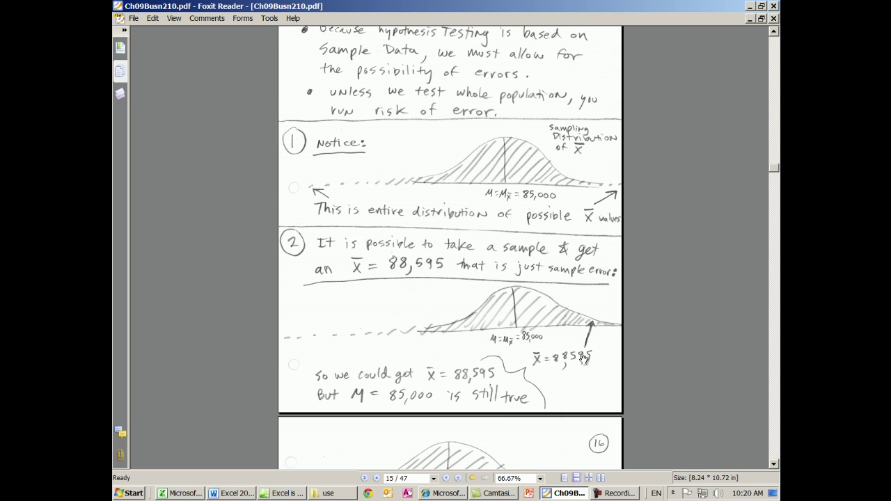
{"action": "scroll", "coordinate": [595, 338], "scroll_direction": "down", "scroll_amount": 10}
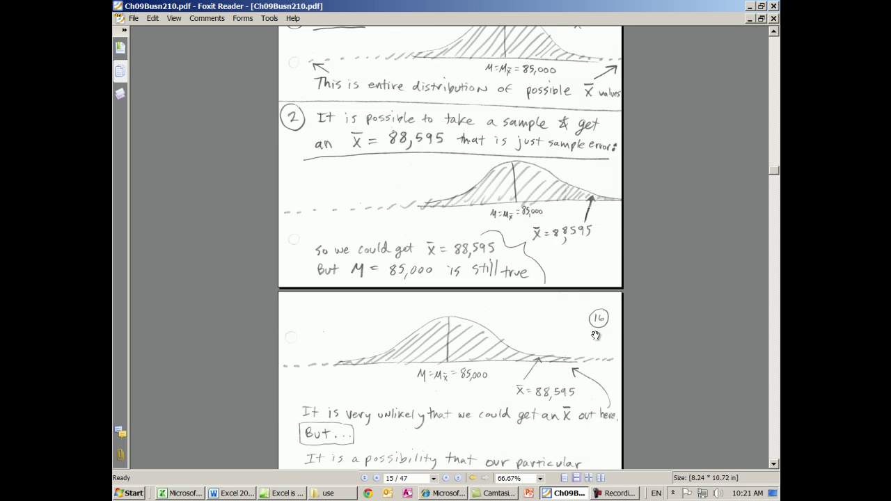
{"action": "scroll", "coordinate": [596, 343], "scroll_direction": "down", "scroll_amount": 1}
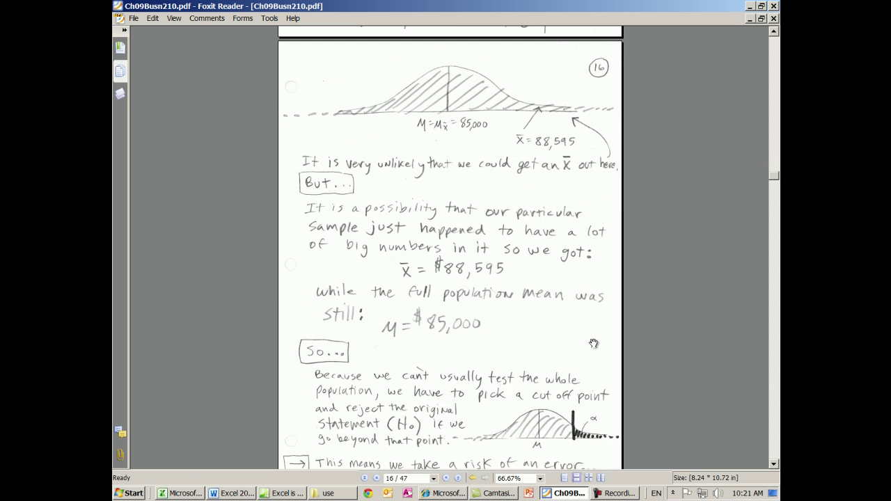
Step: Read pages 16 to 19 of the notes on Type I error, choosing alpha, and Type I versus Type II errors and conclusions
{"action": "scroll", "coordinate": [615, 292], "scroll_direction": "down", "scroll_amount": 1}
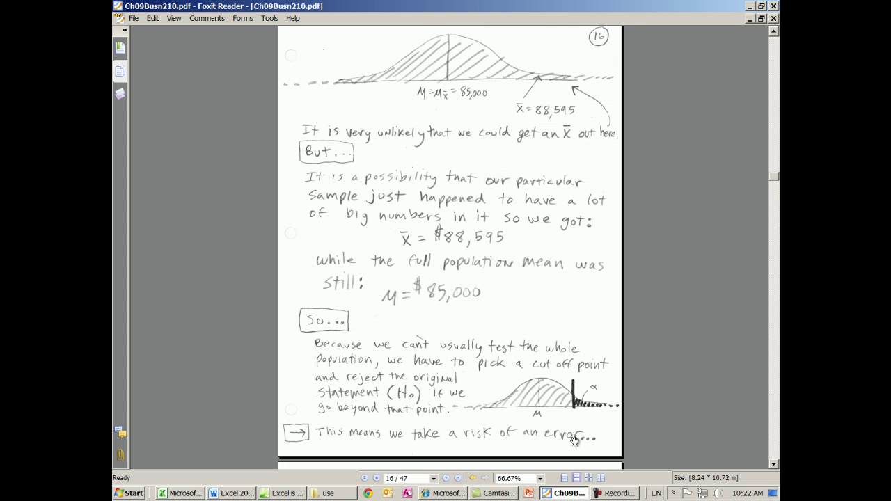
{"action": "scroll", "coordinate": [610, 413], "scroll_direction": "down", "scroll_amount": 10}
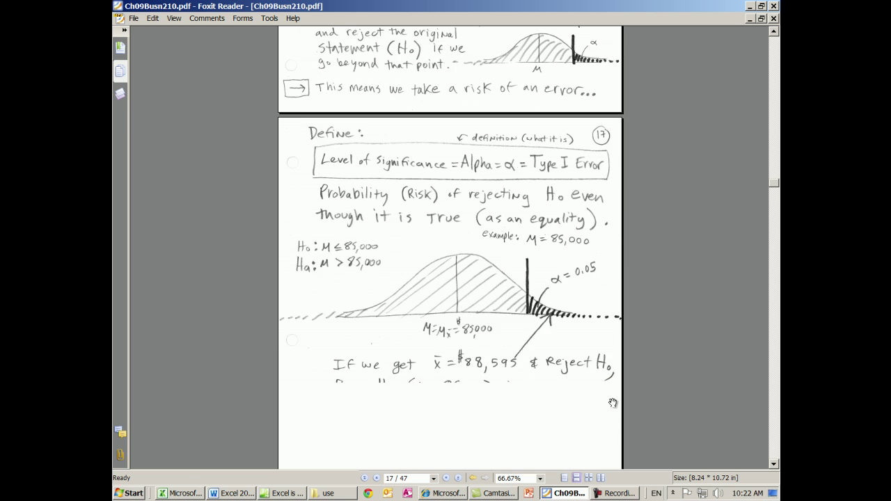
{"action": "scroll", "coordinate": [613, 403], "scroll_direction": "down", "scroll_amount": 3}
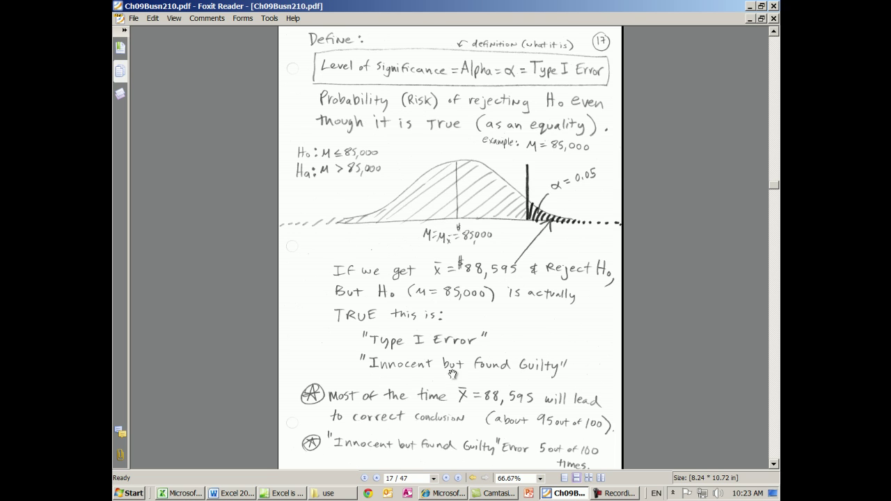
{"action": "scroll", "coordinate": [501, 396], "scroll_direction": "down", "scroll_amount": 4}
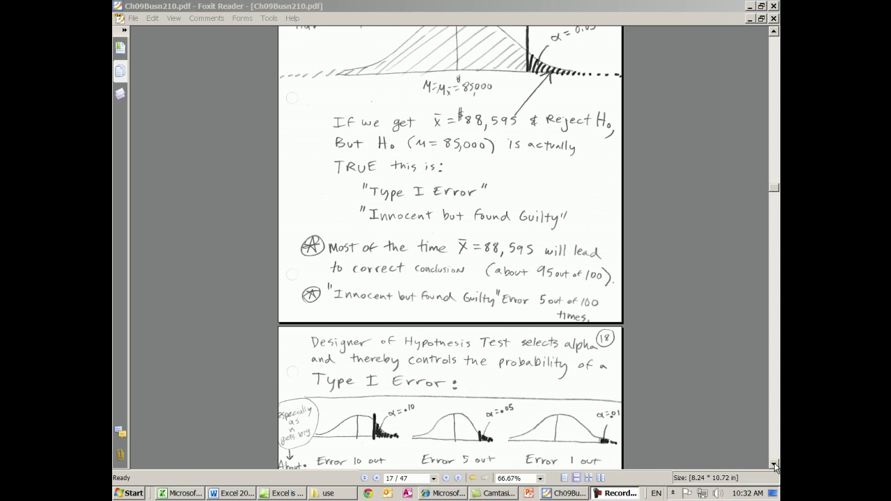
{"action": "left_click", "coordinate": [776, 465]}
{"action": "left_click_drag", "start_coordinate": [776, 464], "coordinate": [775, 464]}
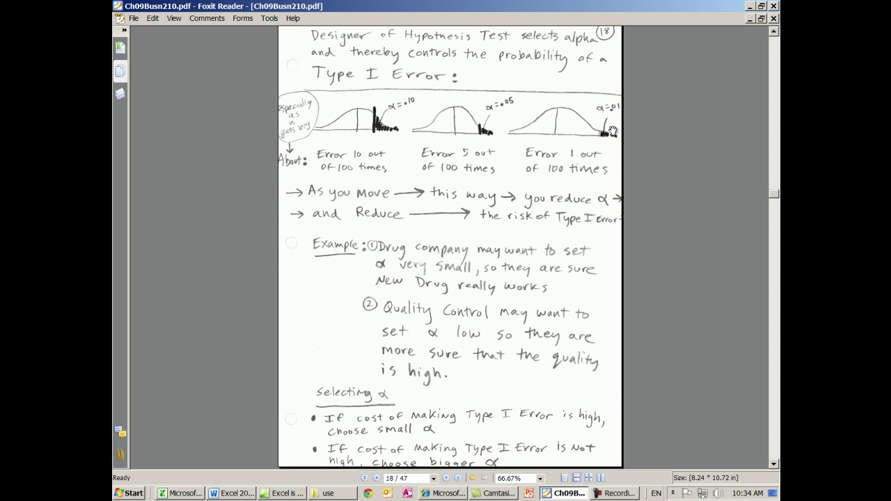
{"action": "scroll", "coordinate": [535, 202], "scroll_direction": "down", "scroll_amount": 8}
{"action": "scroll", "coordinate": [530, 216], "scroll_direction": "down", "scroll_amount": 5}
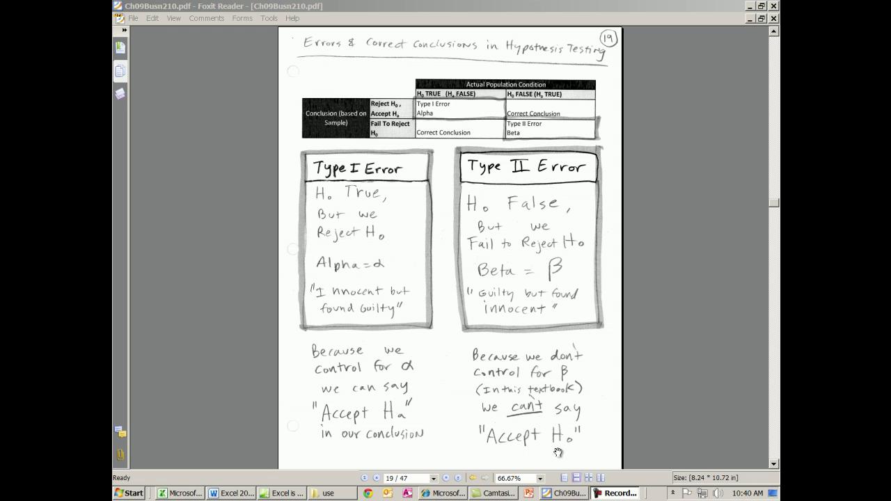
{"action": "left_click", "coordinate": [597, 377]}
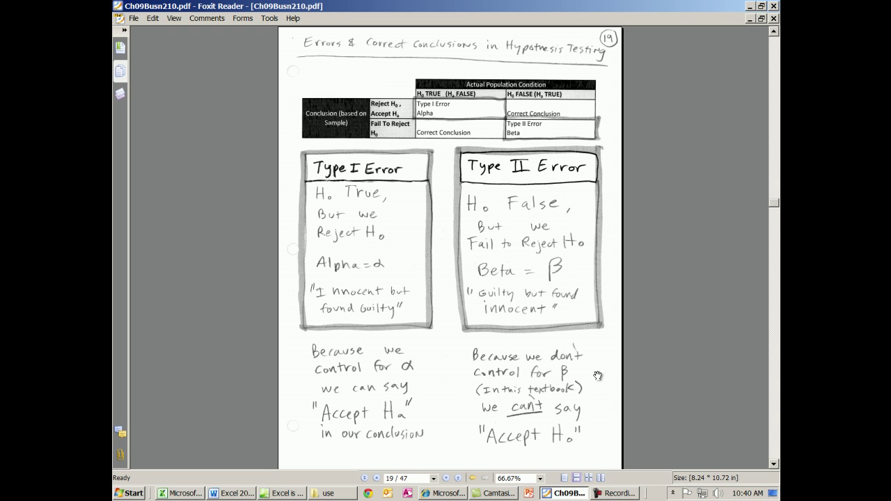
{"action": "scroll", "coordinate": [597, 378], "scroll_direction": "down", "scroll_amount": 3}
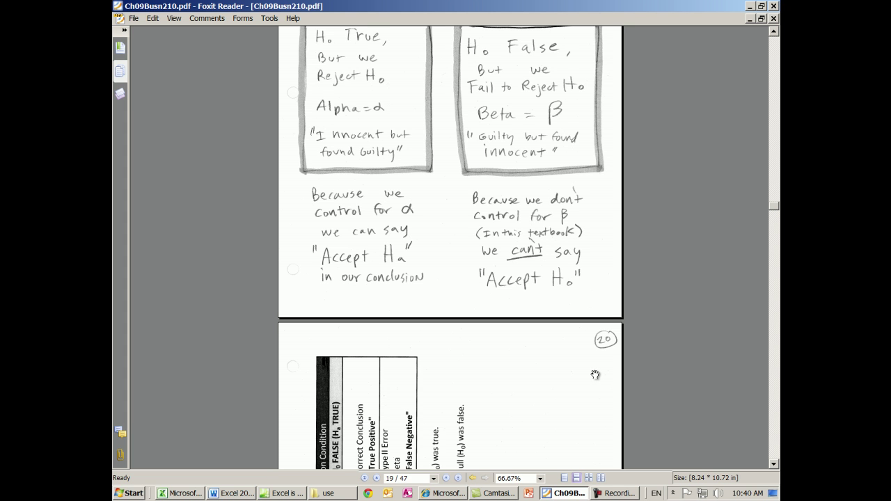
Step: Switch back to the Excel workbook and enter an alpha of 0.05 in E23
{"action": "key", "text": "alt+Tab"}
{"action": "key", "text": "Tab"}
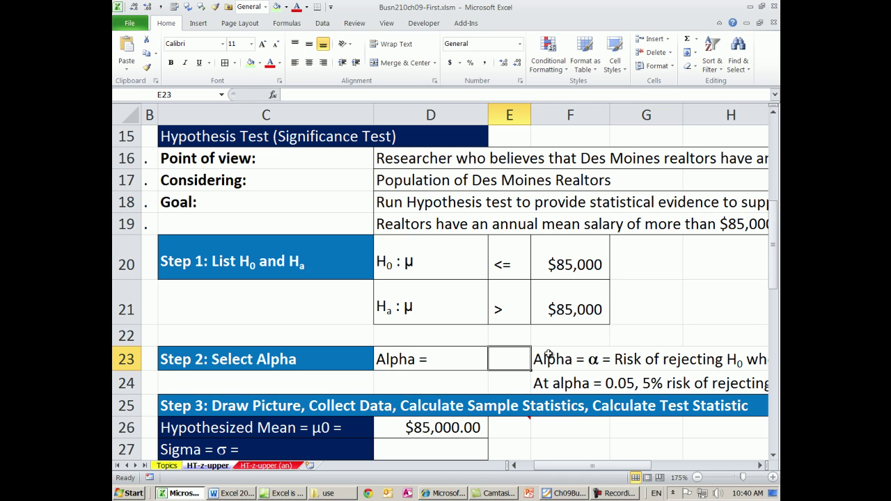
{"action": "type", "text": ".05"}
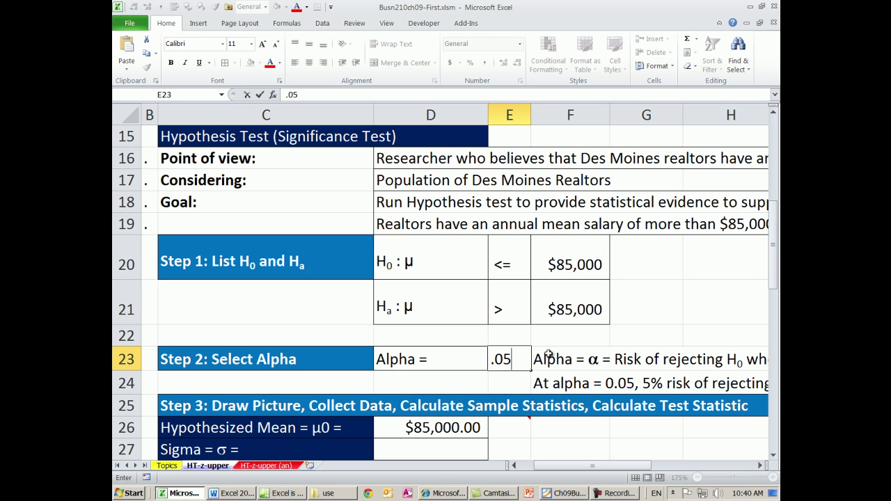
{"action": "key", "text": "ctrl+Return"}
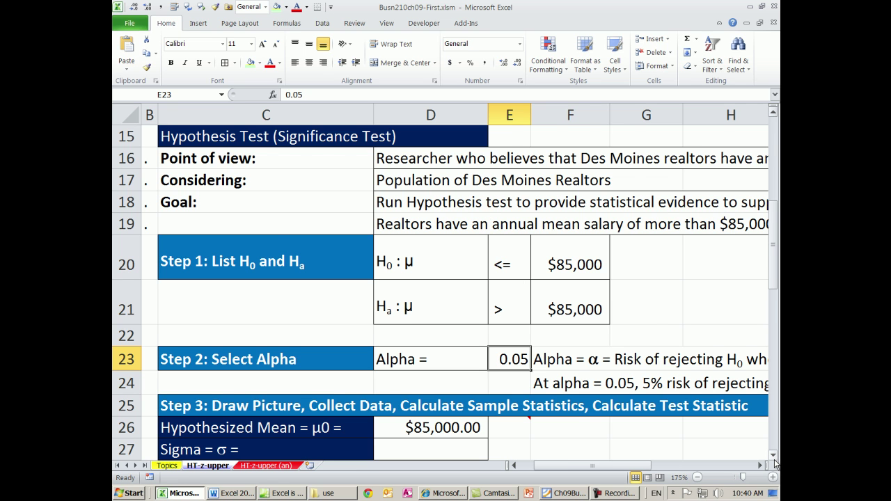
Step: Keep the picture comment of E26 displayed beside the Step 3 section and view its whole rejection region drawing
{"action": "scroll", "coordinate": [775, 462], "scroll_direction": "down", "scroll_amount": 5}
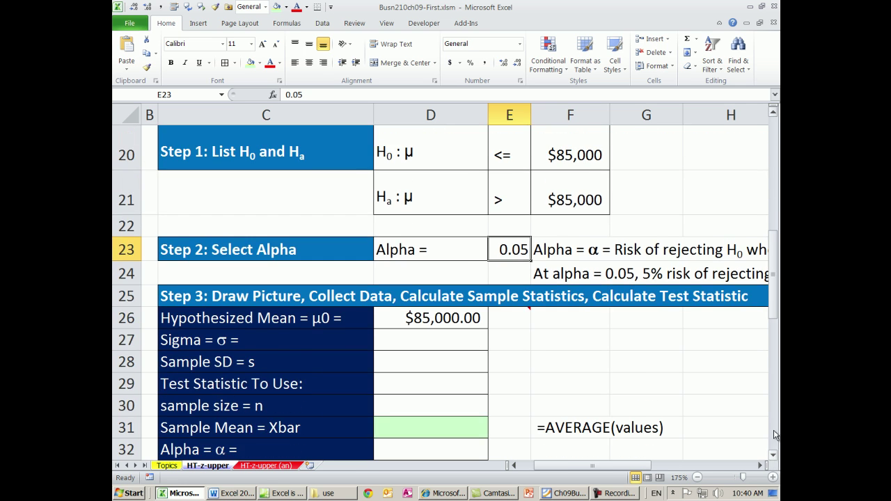
{"action": "scroll", "coordinate": [774, 460], "scroll_direction": "down", "scroll_amount": 2}
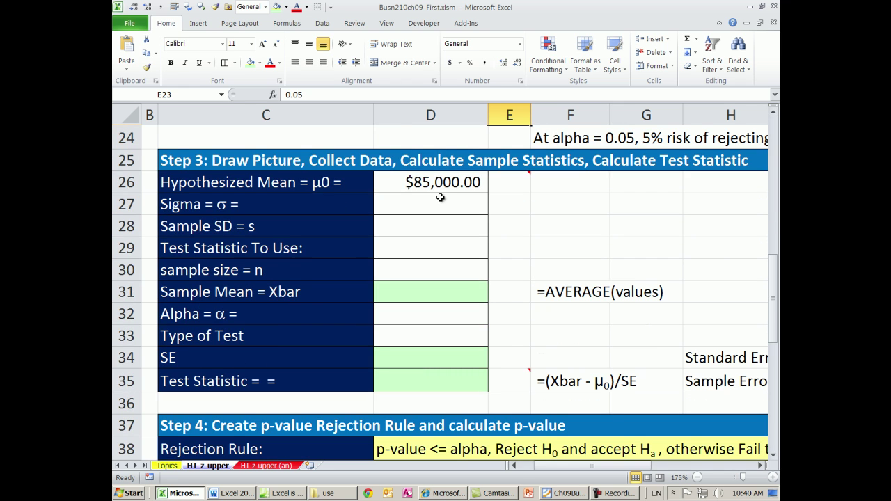
{"action": "left_click", "coordinate": [440, 201]}
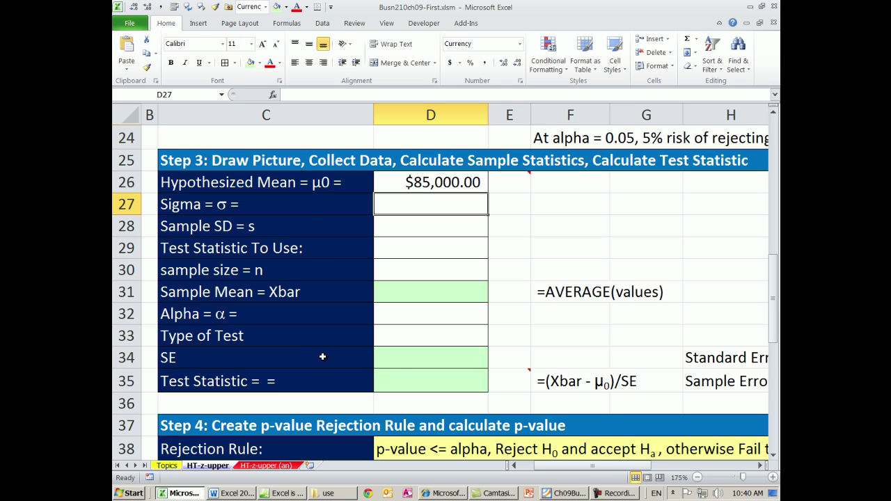
{"action": "left_click", "coordinate": [437, 358]}
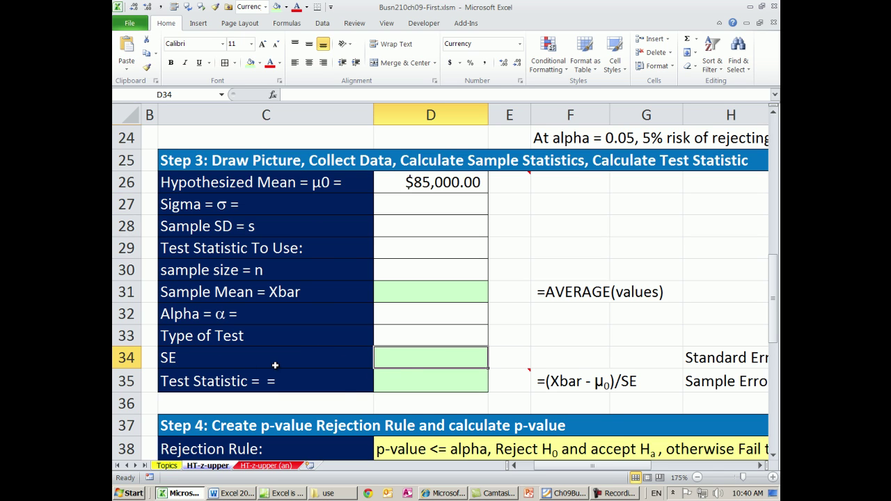
{"action": "left_click", "coordinate": [404, 379]}
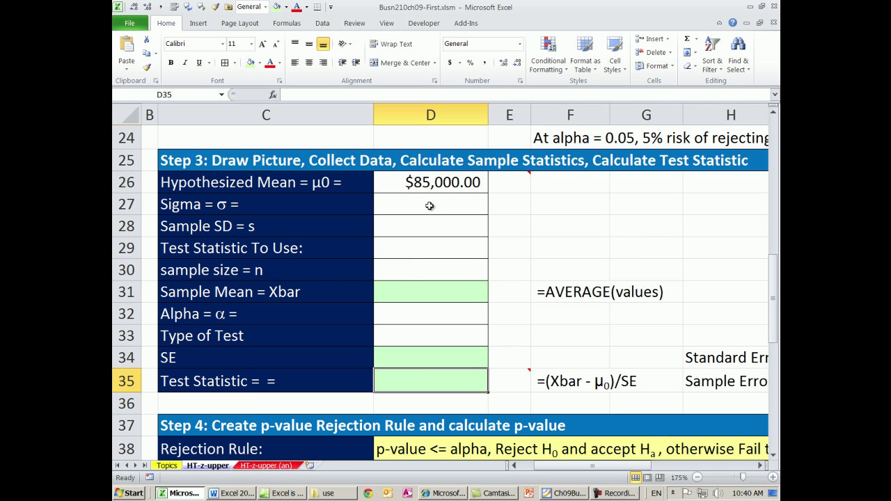
{"action": "right_click", "coordinate": [510, 183]}
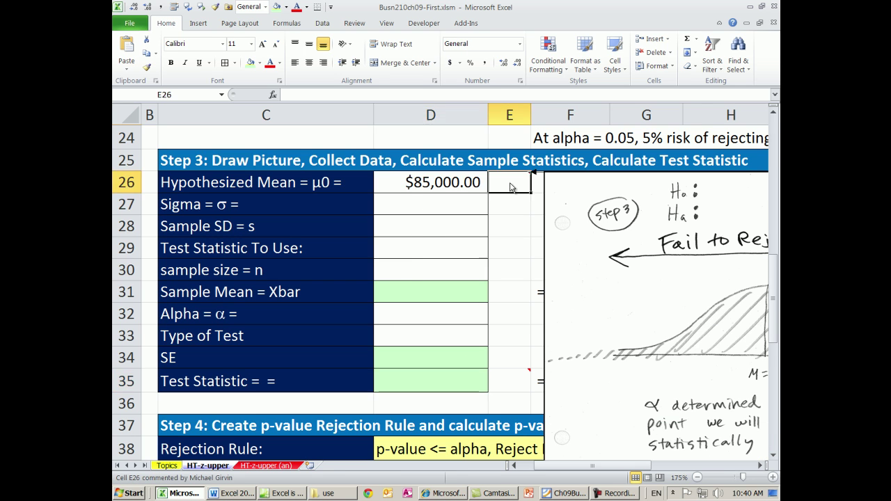
{"action": "left_click", "coordinate": [542, 371]}
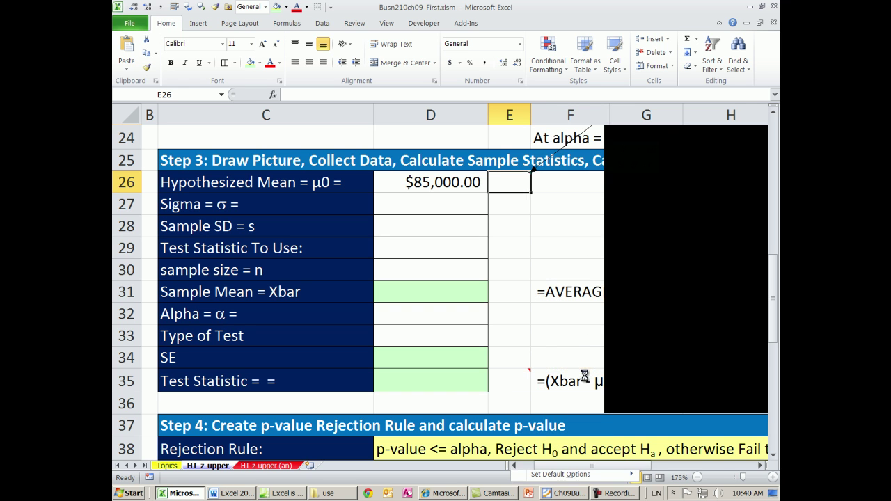
{"action": "scroll", "coordinate": [580, 357], "scroll_direction": "down", "scroll_amount": 3}
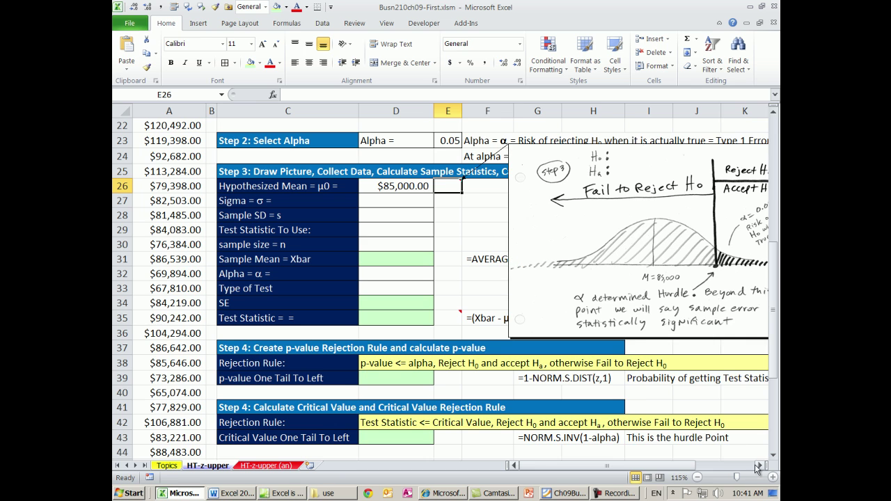
{"action": "scroll", "coordinate": [684, 416], "scroll_direction": "down", "scroll_amount": 1}
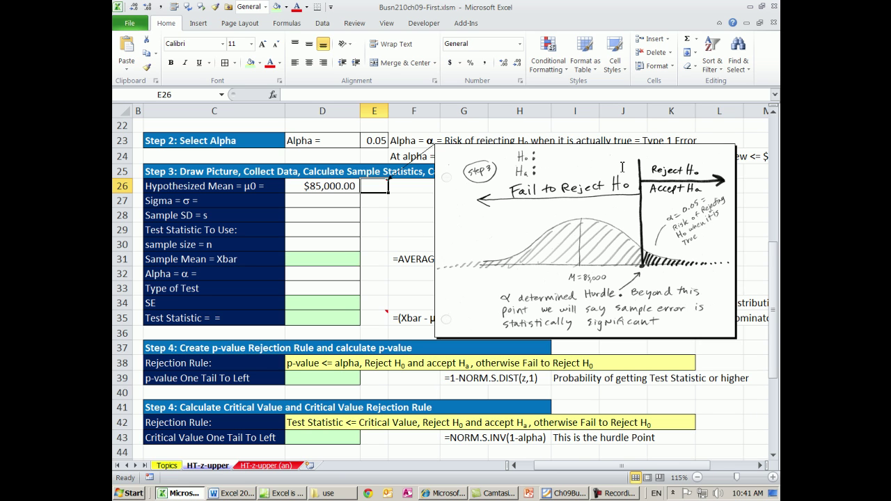
{"action": "scroll", "coordinate": [411, 209], "scroll_direction": "up", "scroll_amount": 1}
{"action": "scroll", "coordinate": [367, 169], "scroll_direction": "down", "scroll_amount": 1}
{"action": "scroll", "coordinate": [366, 169], "scroll_direction": "left", "scroll_amount": 1}
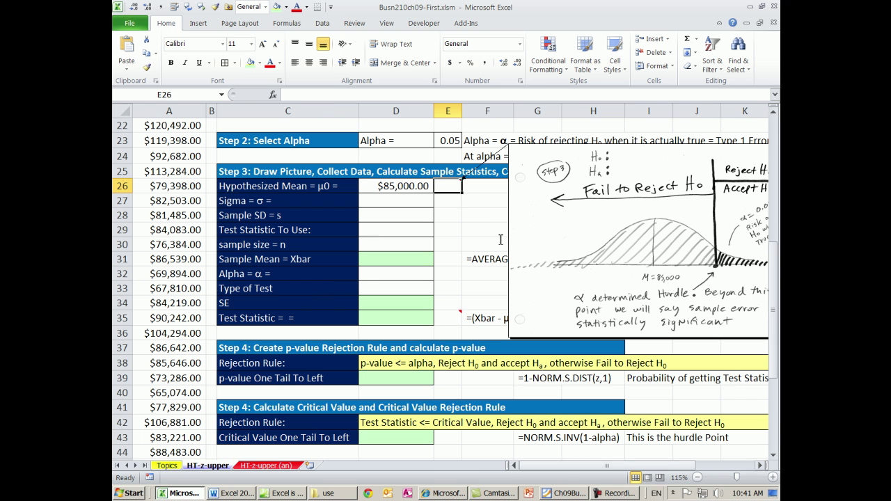
Step: Enter a sigma of 12549 in D27 and check it against the problem statement in row 13
{"action": "left_click", "coordinate": [428, 200]}
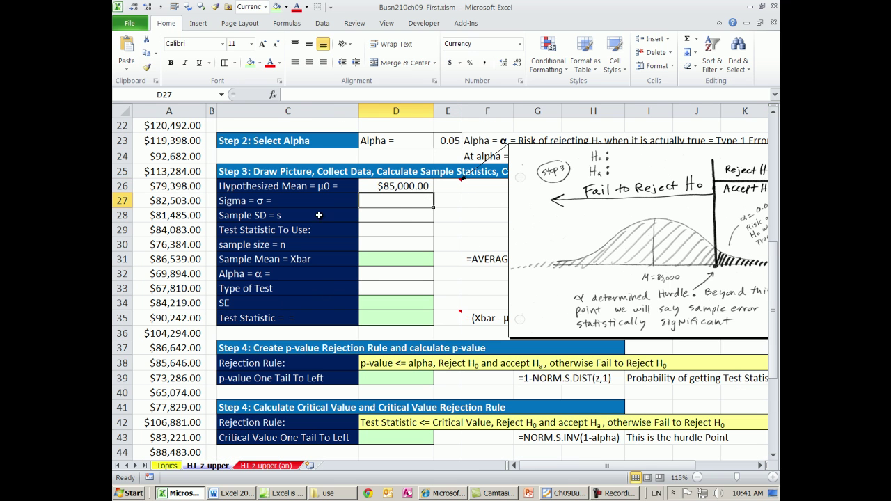
{"action": "type", "text": "1"}
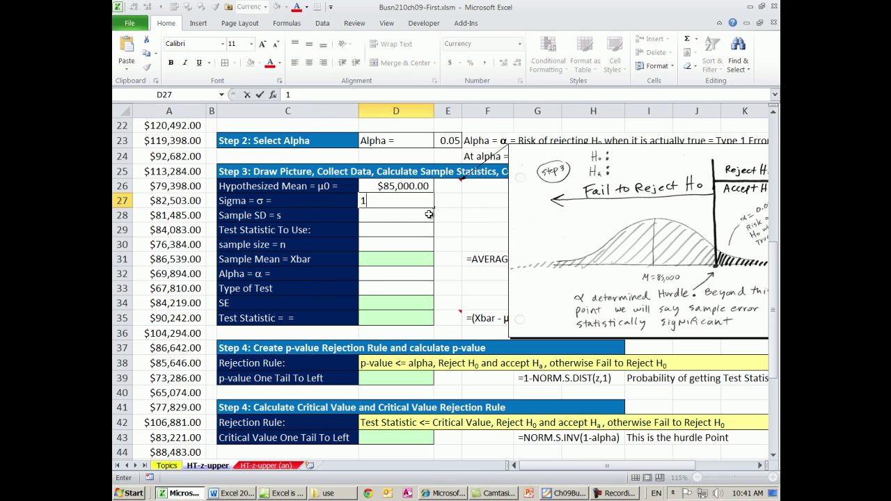
{"action": "type", "text": "2549"}
{"action": "key", "text": "ctrl+Return"}
{"action": "scroll", "coordinate": [428, 214], "scroll_direction": "up", "scroll_amount": 4}
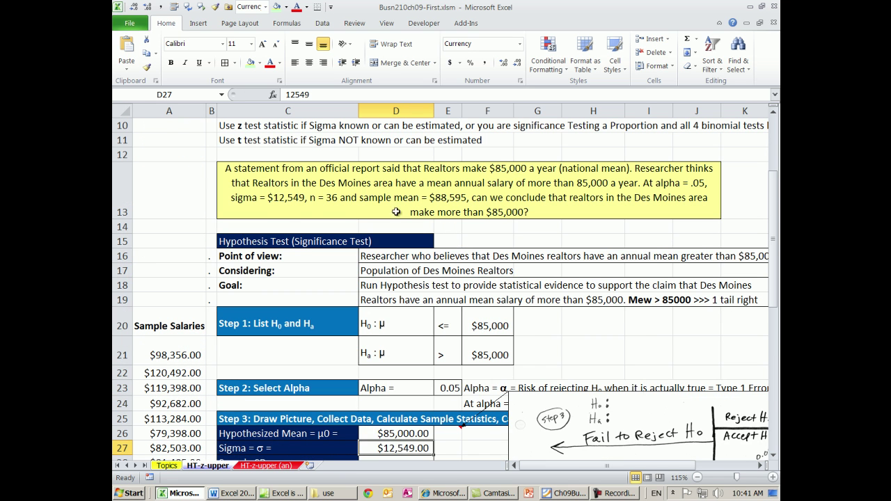
{"action": "scroll", "coordinate": [369, 233], "scroll_direction": "down", "scroll_amount": 3}
{"action": "key", "text": "Return"}
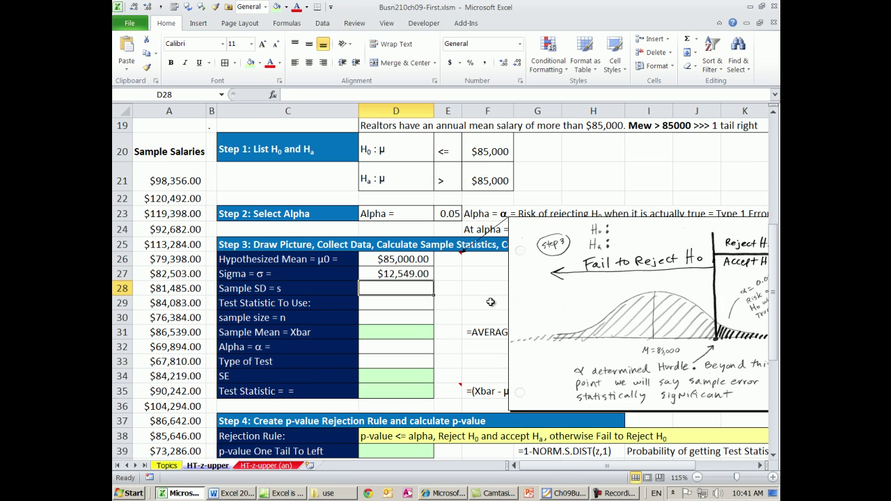
Step: Enter NA for the sample standard deviation in D28 and z as the test statistic to use in D29
{"action": "left_click", "coordinate": [450, 279]}
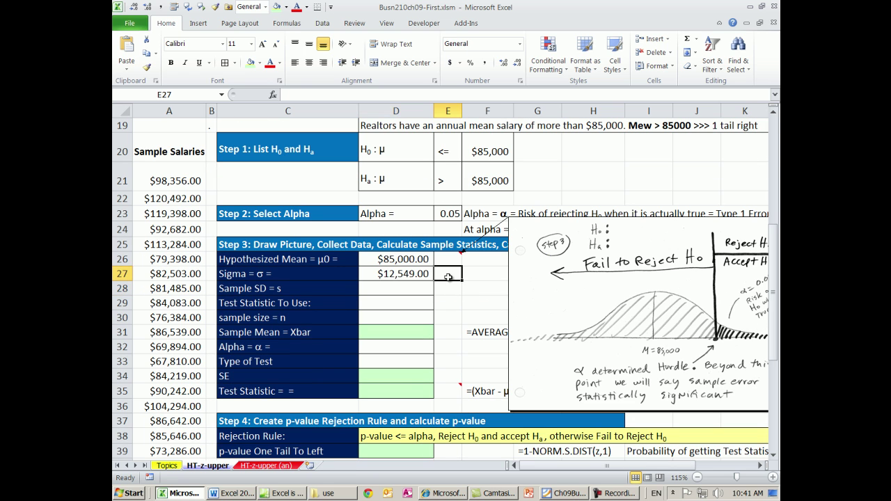
{"action": "left_click", "coordinate": [386, 292]}
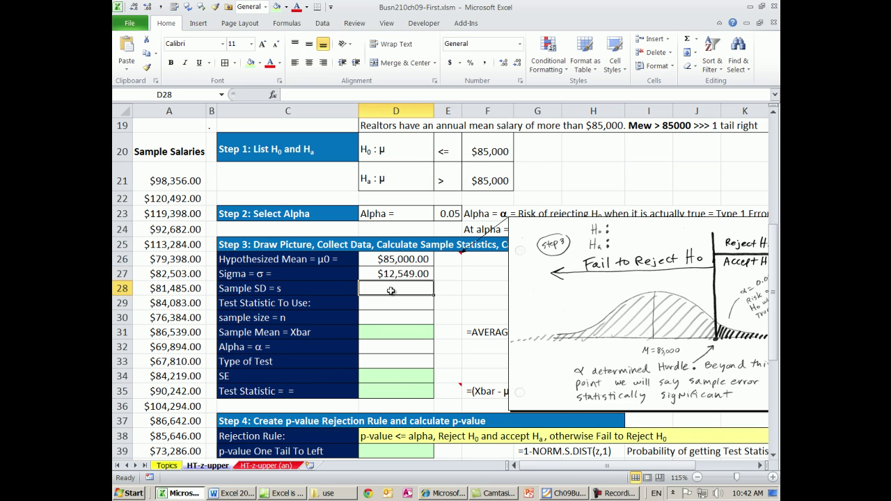
{"action": "type", "text": "NZ"}
{"action": "key", "text": "BackSpace"}
{"action": "type", "text": "A"}
{"action": "key", "text": "Return"}
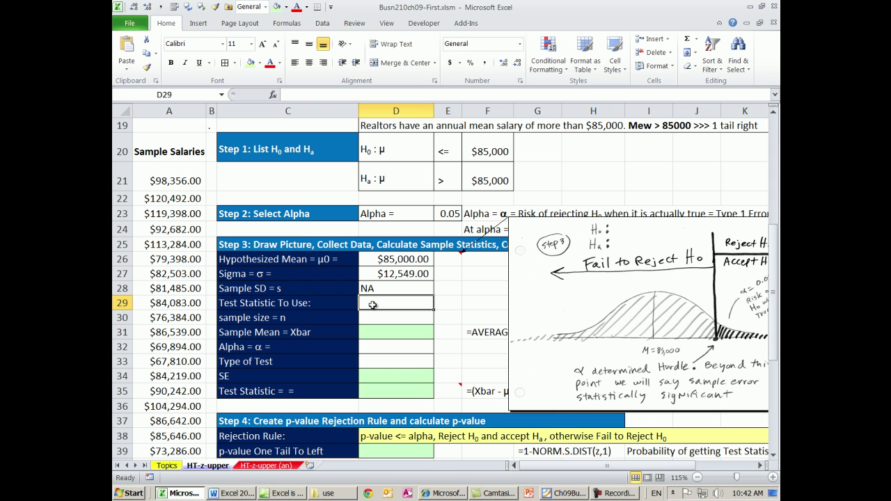
{"action": "type", "text": "z"}
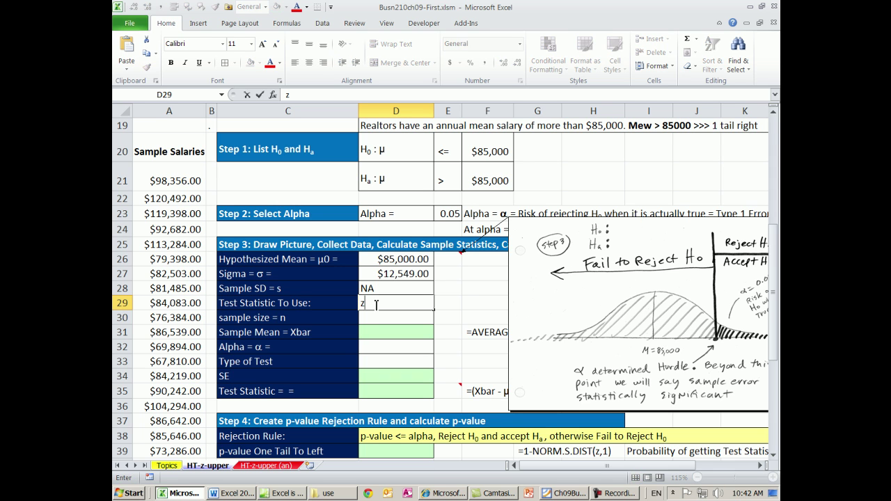
{"action": "key", "text": "Return"}
Step: Calculate the sample mean in D31 with the AVERAGE function over the sample salaries in A21:A56
{"action": "key", "text": "Return"}
{"action": "mouse_move", "coordinate": [456, 393]}
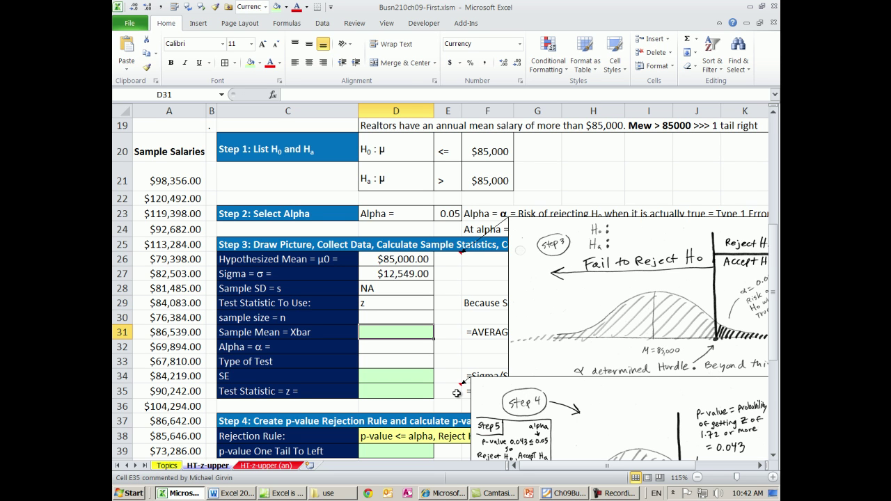
{"action": "type", "text": "=aver"}
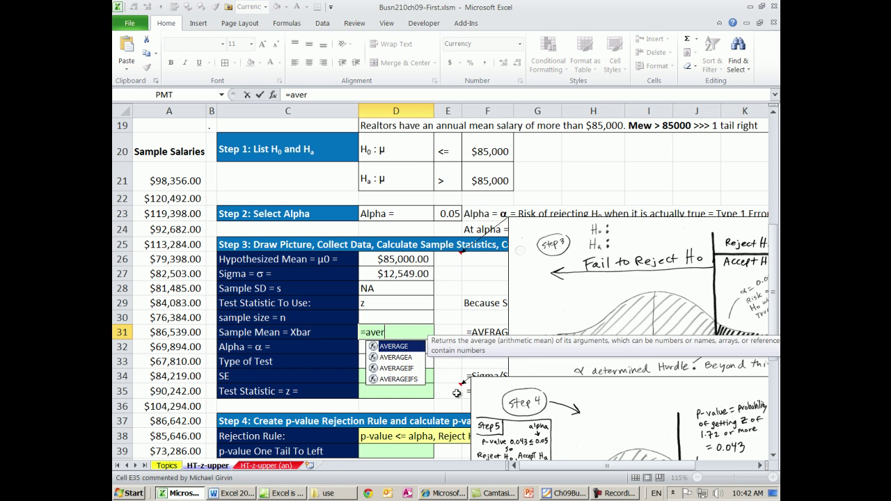
{"action": "key", "text": "Tab"}
{"action": "left_click", "coordinate": [180, 177]}
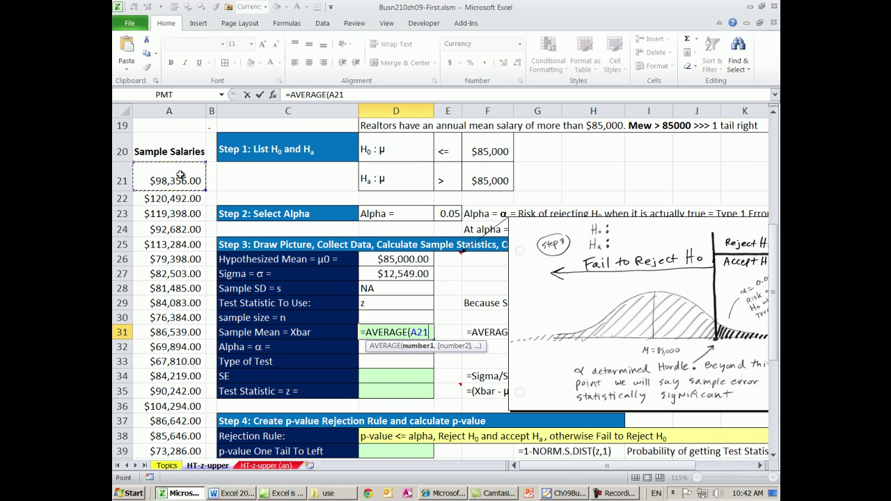
{"action": "key", "text": "ctrl+shift+Down"}
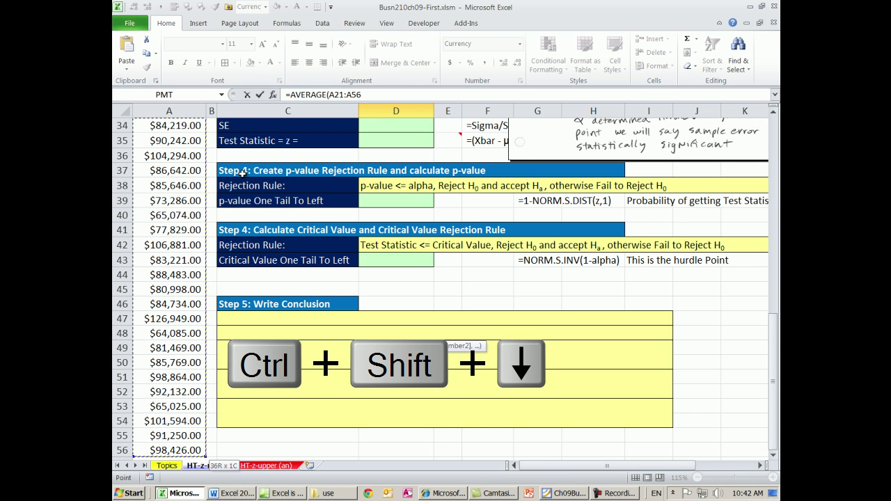
{"action": "key", "text": "shift+Return"}
{"action": "scroll", "coordinate": [288, 195], "scroll_direction": "up", "scroll_amount": 3}
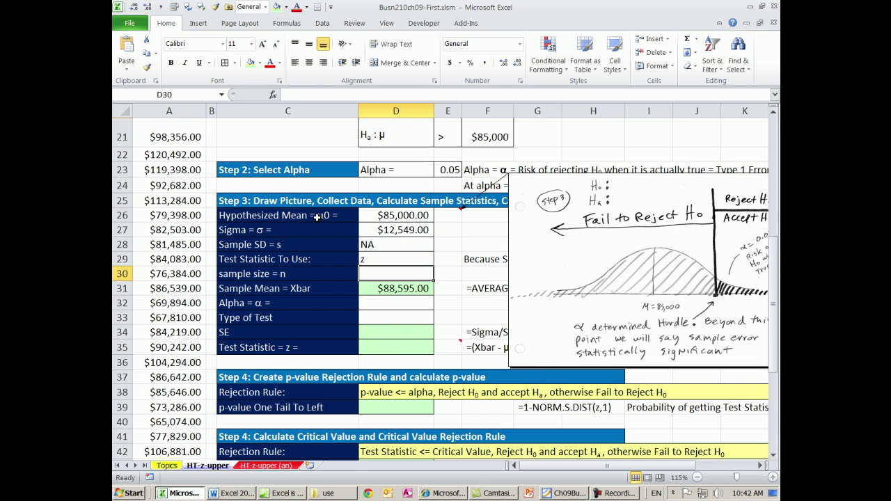
{"action": "left_click", "coordinate": [391, 285]}
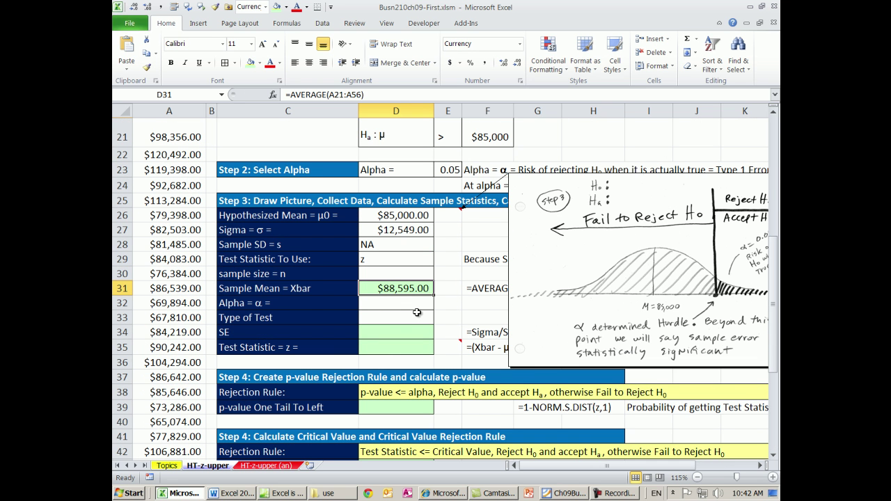
Step: Link the alpha in D32 to E23 and choose One Tail To Right as the type of test in D33
{"action": "left_click", "coordinate": [402, 305]}
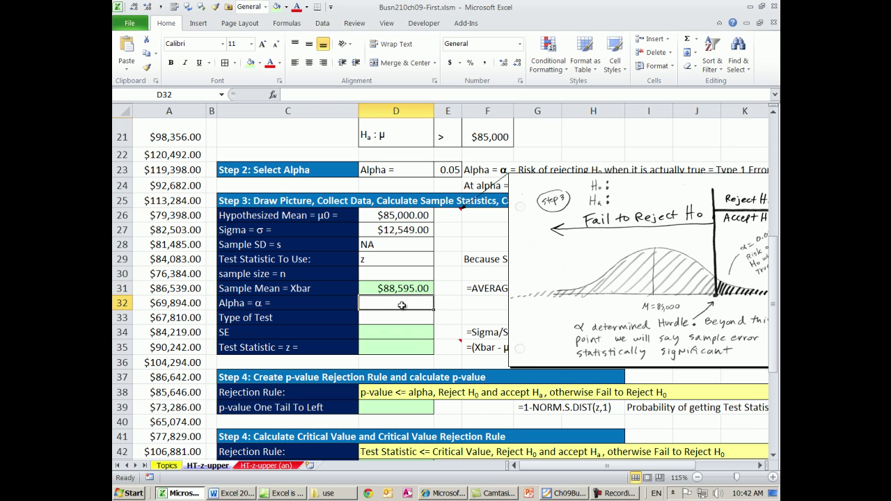
{"action": "type", "text": "="}
{"action": "left_click", "coordinate": [445, 171]}
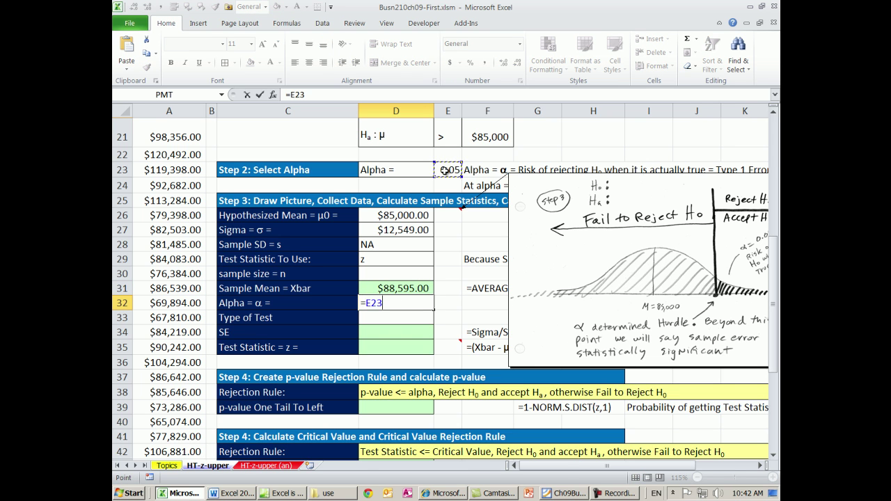
{"action": "key", "text": "Return"}
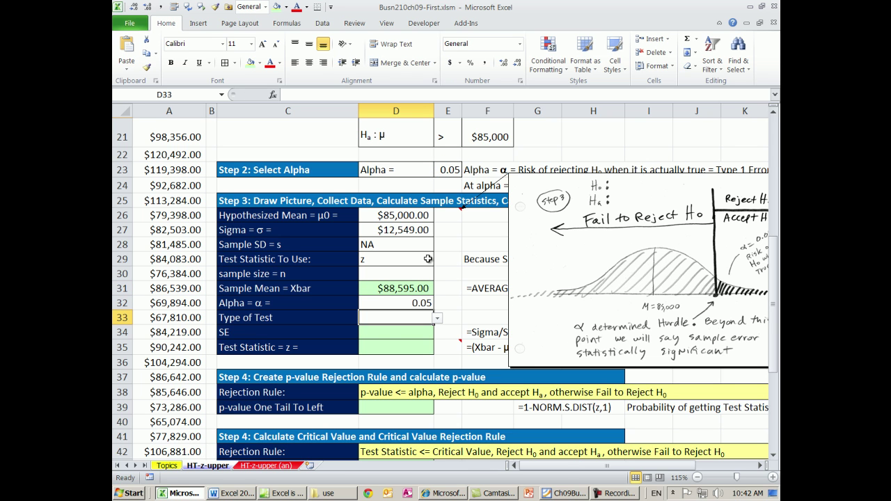
{"action": "left_click", "coordinate": [437, 318]}
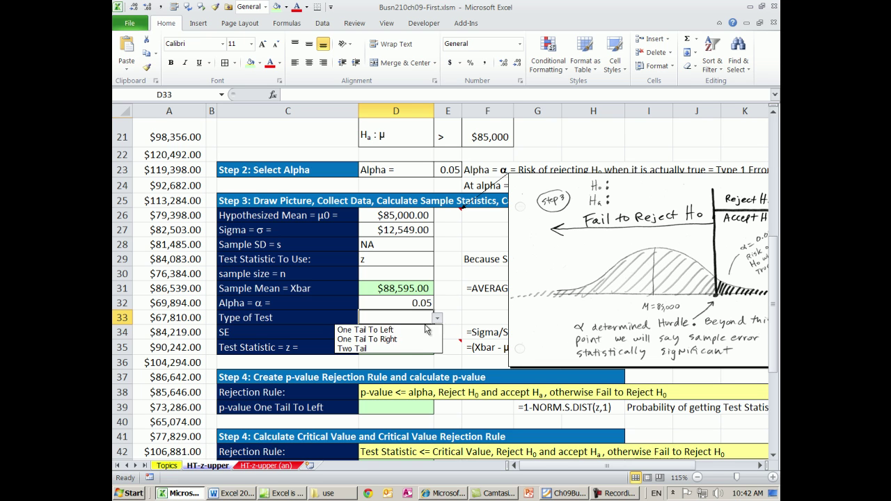
{"action": "left_click", "coordinate": [390, 339]}
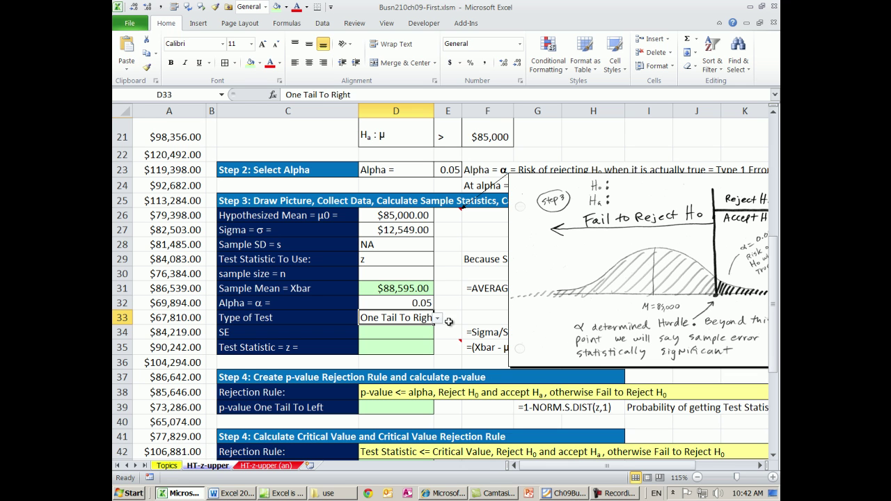
Step: Calculate the standard error in D34 with the formula =D27/SQRT(D30), dividing sigma by the square root of the sample size
{"action": "left_click", "coordinate": [394, 335]}
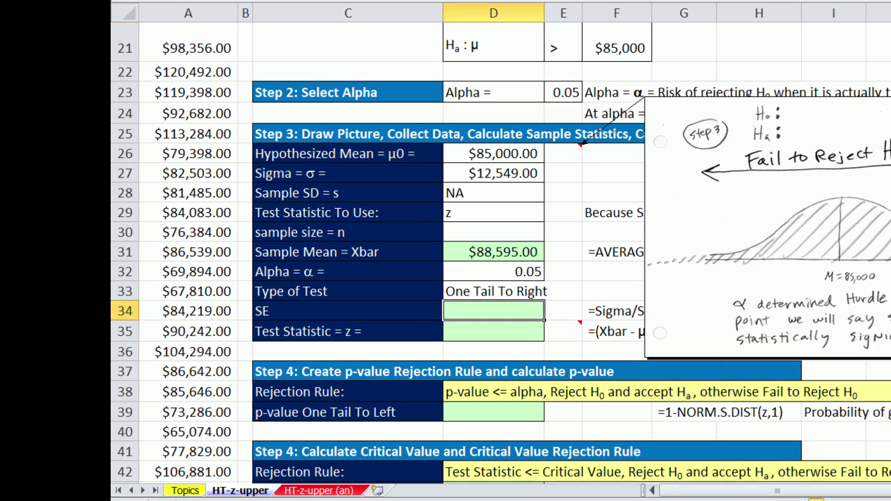
{"action": "type", "text": "="}
{"action": "key", "text": "Up"}
{"action": "key", "text": "Up"}
{"action": "key", "text": "Up"}
{"action": "key", "text": "Up"}
{"action": "key", "text": "Up"}
{"action": "key", "text": "Up"}
{"action": "key", "text": "Up"}
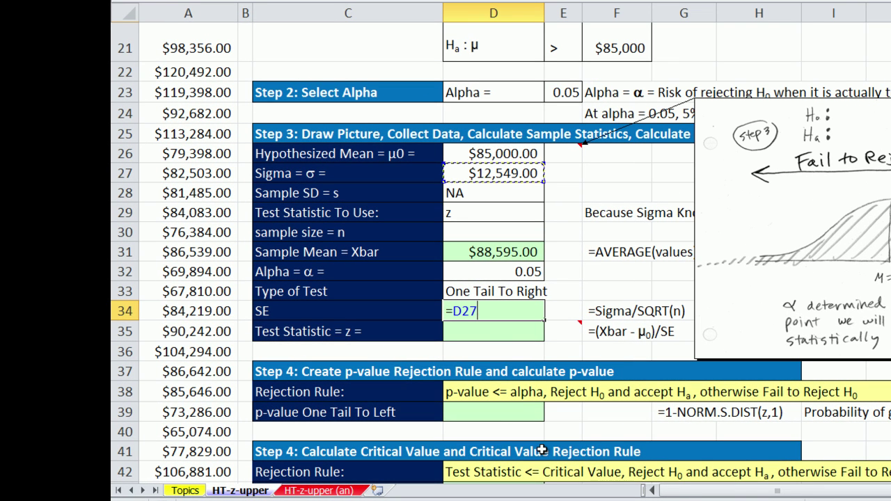
{"action": "type", "text": "/sqrt"}
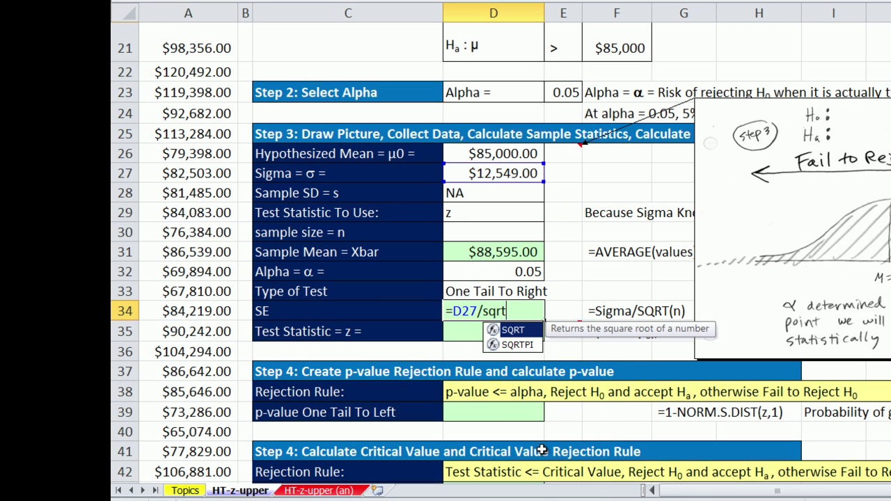
{"action": "key", "text": "Tab"}
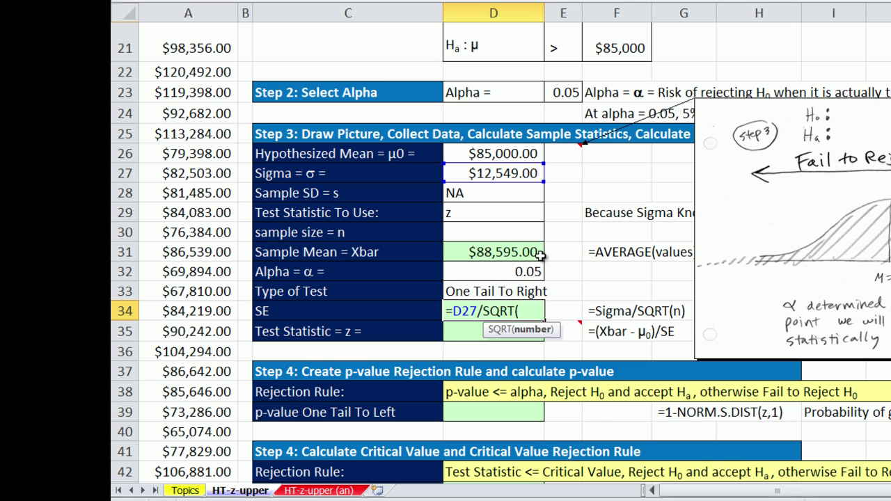
{"action": "left_click", "coordinate": [487, 232]}
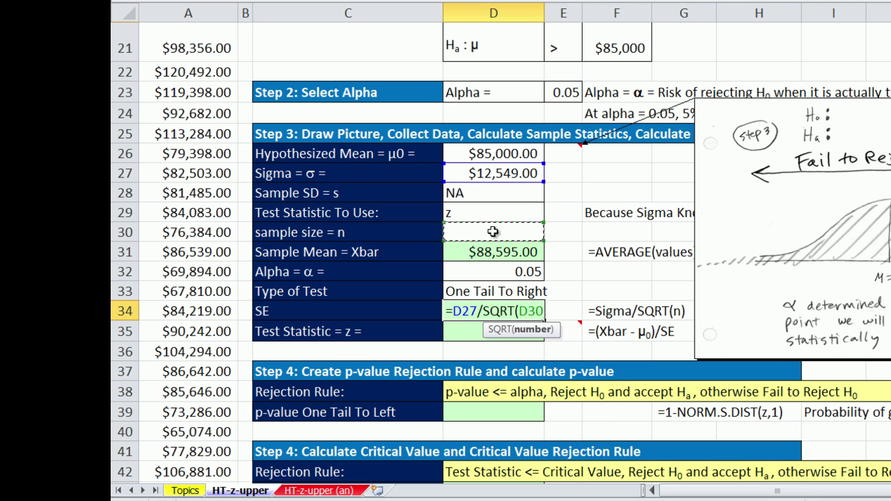
{"action": "type", "text": ")"}
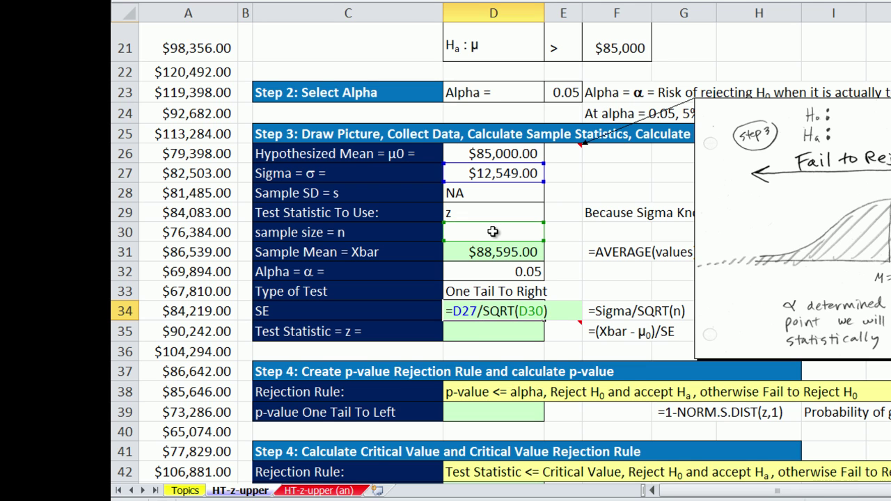
{"action": "key", "text": "ctrl+Return"}
Step: Calculate the sample size in D30 with the COUNT function over the sample salaries in A21:A56
{"action": "left_click", "coordinate": [496, 232]}
{"action": "type", "text": "=cou"}
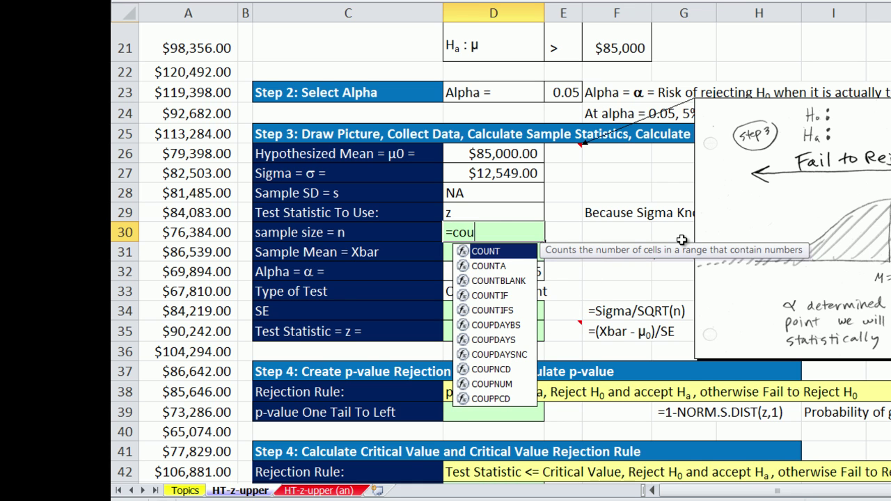
{"action": "key", "text": "Tab"}
{"action": "scroll", "coordinate": [286, 138], "scroll_direction": "up", "scroll_amount": 1}
{"action": "left_click", "coordinate": [220, 132]}
{"action": "key", "text": "ctrl+shift+Down"}
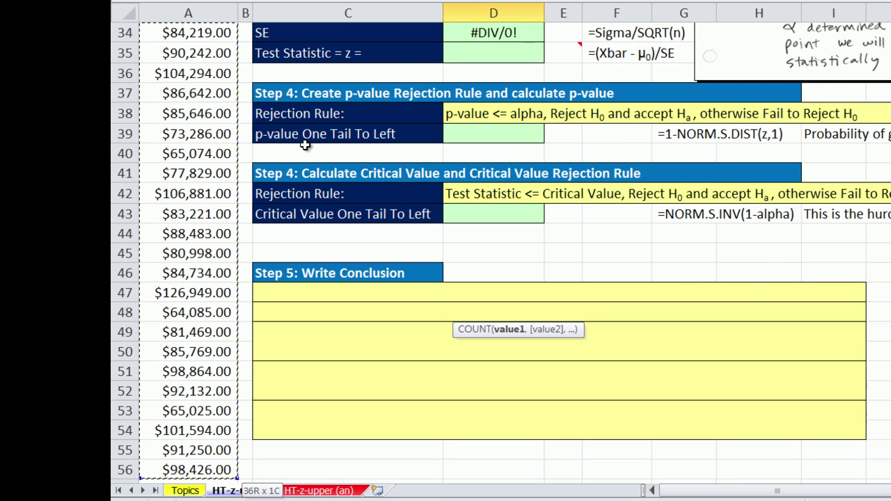
{"action": "scroll", "coordinate": [599, 275], "scroll_direction": "up", "scroll_amount": 3}
{"action": "type", "text": ")"}
{"action": "key", "text": "ctrl+Return"}
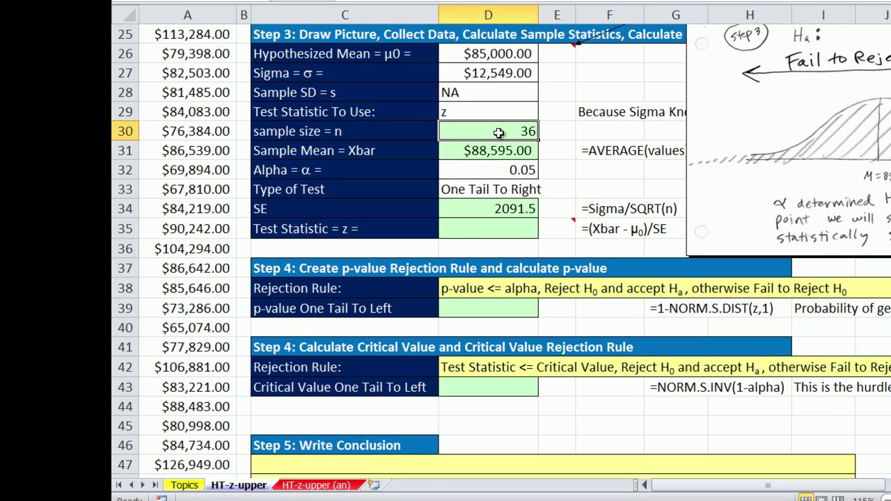
Step: Calculate the z test statistic in D35 with the formula =(D31-D26)/D34
{"action": "left_click", "coordinate": [488, 209]}
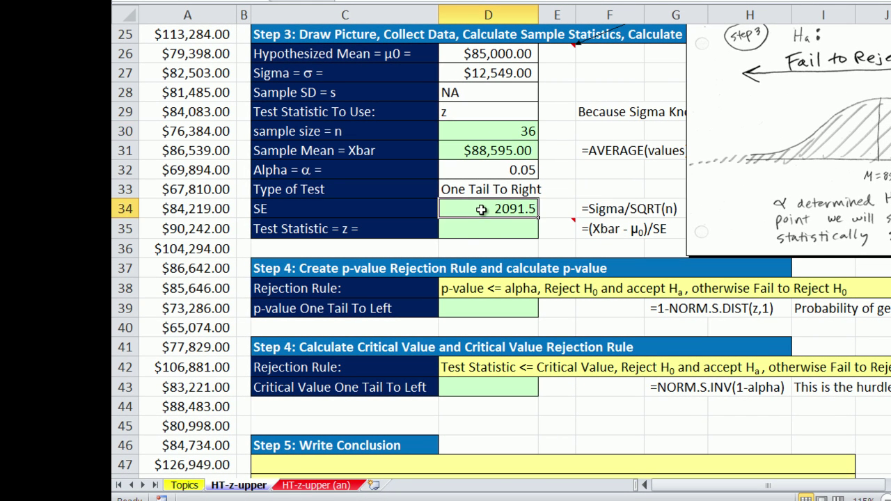
{"action": "left_click", "coordinate": [511, 229]}
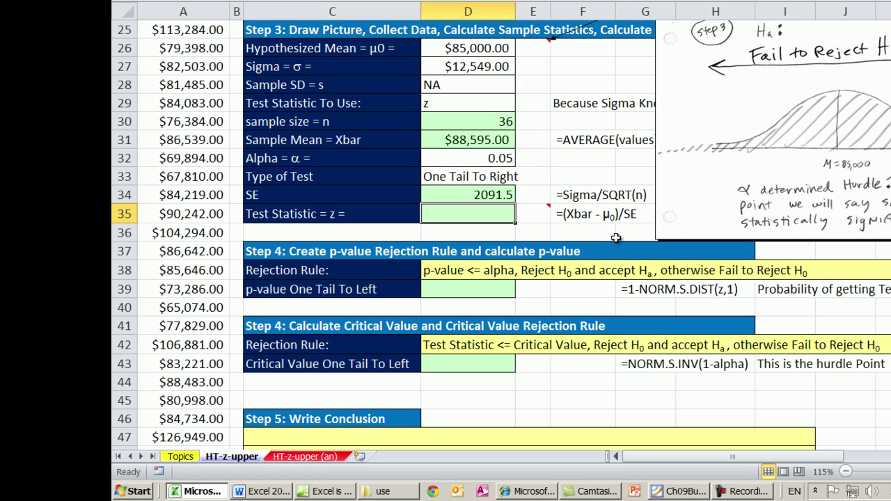
{"action": "type", "text": "=("}
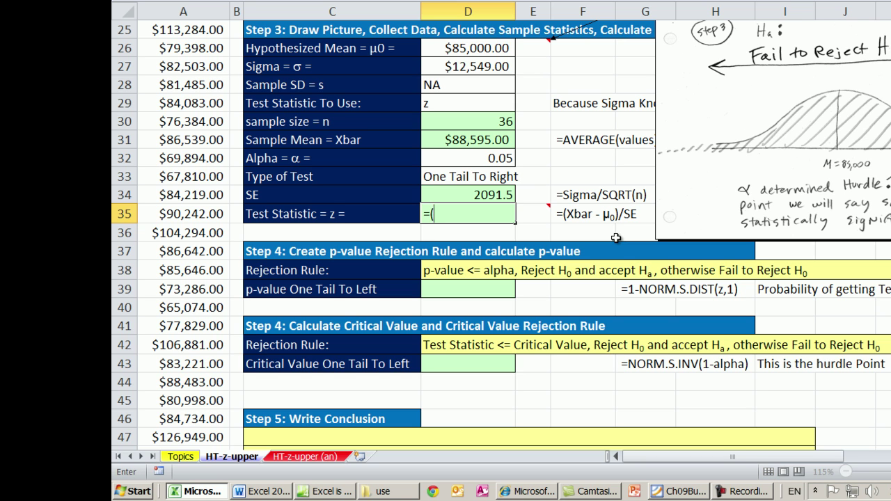
{"action": "left_click", "coordinate": [466, 138]}
{"action": "type", "text": "-"}
{"action": "left_click", "coordinate": [464, 48]}
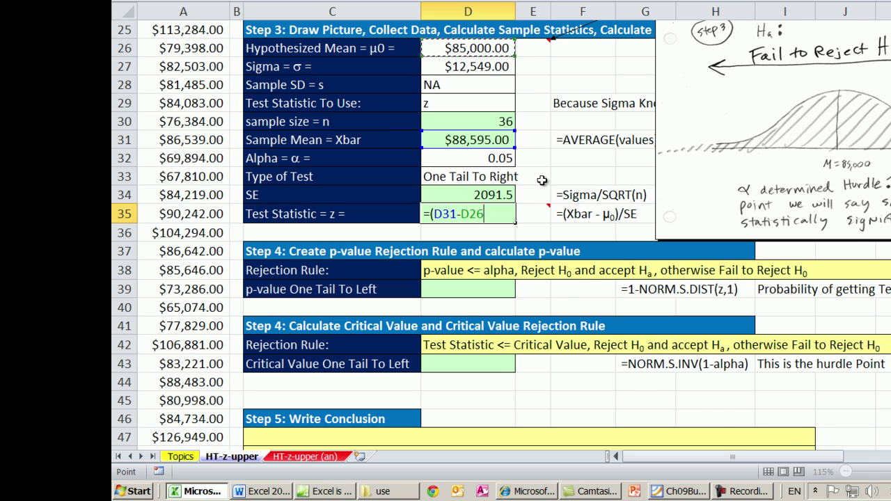
{"action": "mouse_move", "coordinate": [551, 207]}
{"action": "type", "text": ")/"}
{"action": "left_click", "coordinate": [498, 195]}
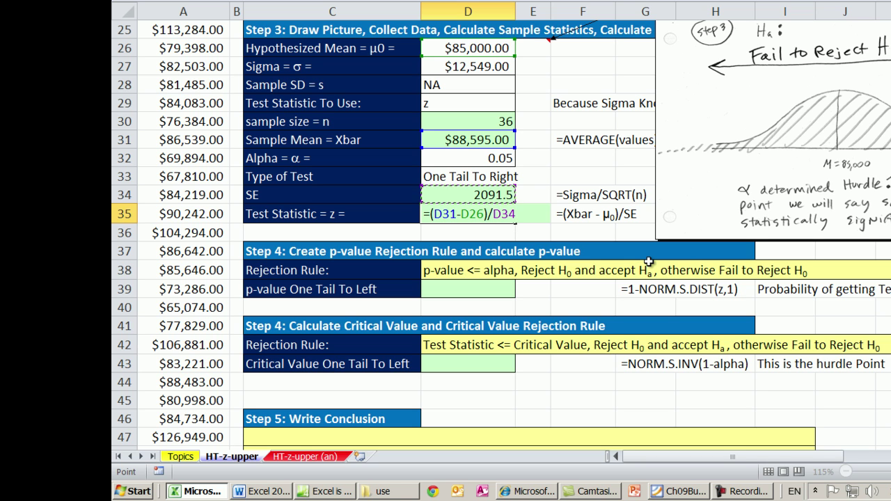
{"action": "key", "text": "Return"}
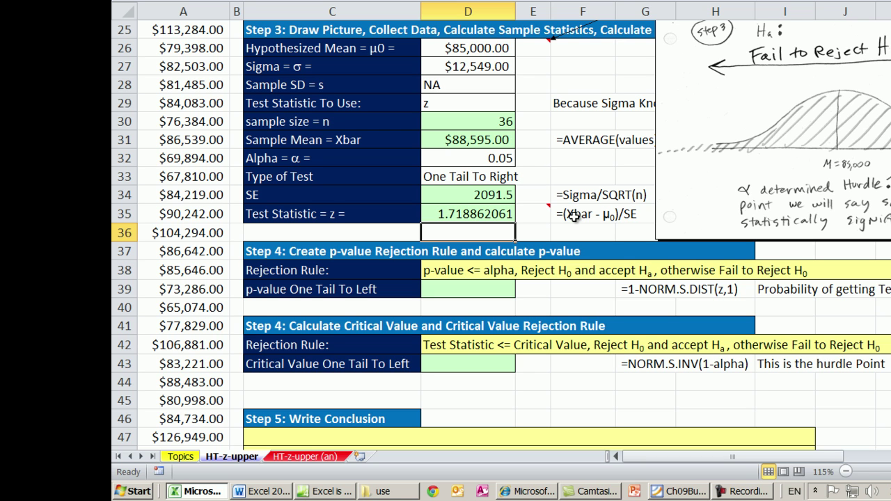
Step: Display the picture comment of E35 and examine its Step 4 drawing of the p-value and critical value
{"action": "left_click", "coordinate": [493, 292]}
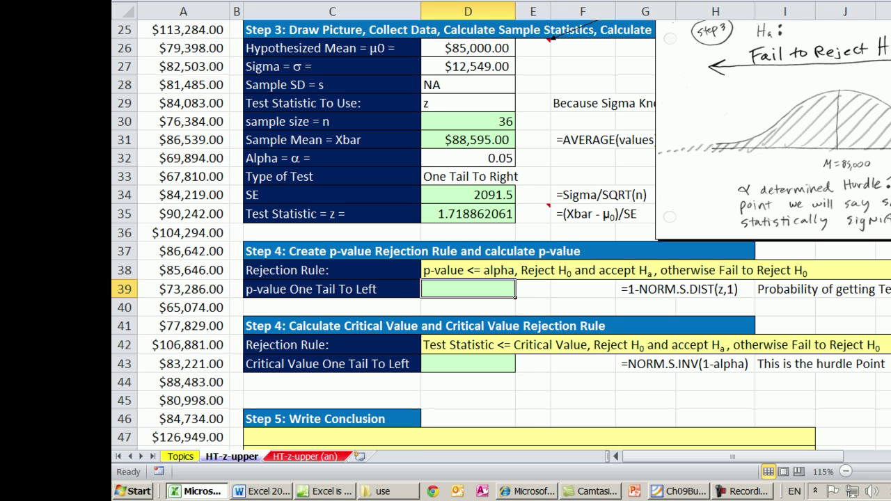
{"action": "scroll", "coordinate": [616, 457], "scroll_direction": "right", "scroll_amount": 1}
{"action": "scroll", "coordinate": [858, 393], "scroll_direction": "down", "scroll_amount": 1}
{"action": "scroll", "coordinate": [859, 394], "scroll_direction": "up", "scroll_amount": 1}
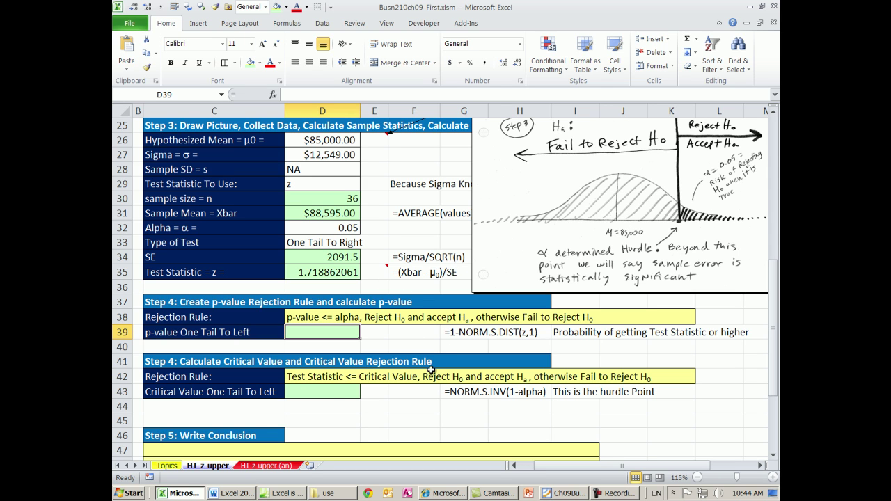
{"action": "scroll", "coordinate": [385, 280], "scroll_direction": "down", "scroll_amount": 1}
{"action": "right_click", "coordinate": [376, 229]}
{"action": "left_click", "coordinate": [403, 371]}
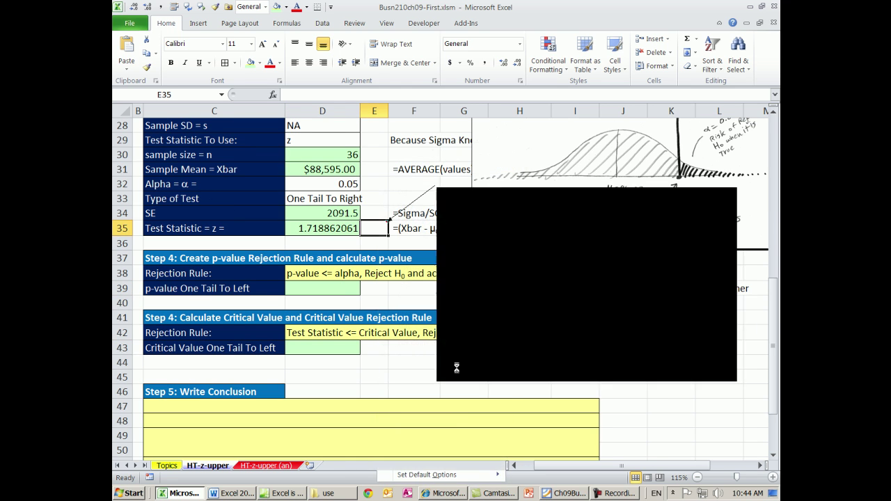
{"action": "left_click", "coordinate": [694, 419]}
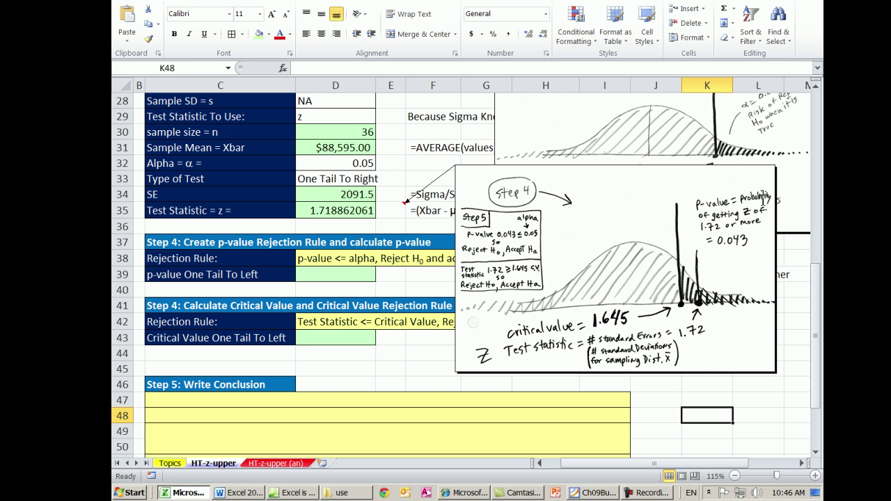
{"action": "left_click", "coordinate": [346, 276]}
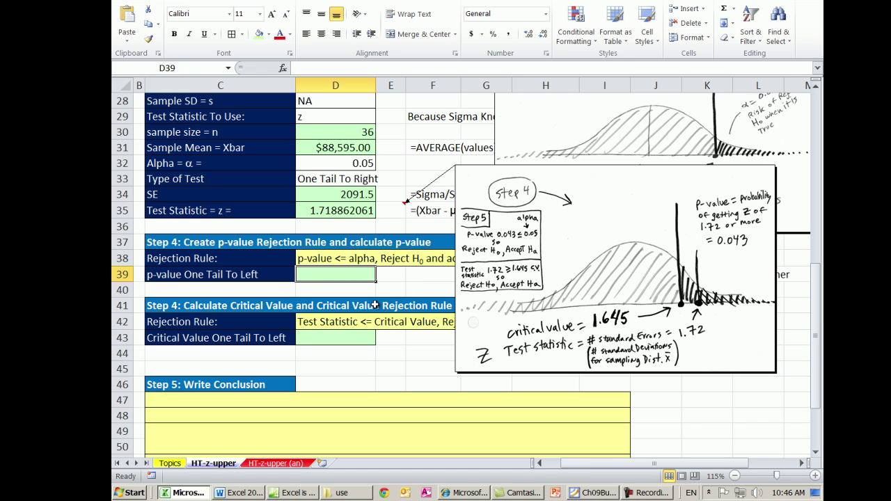
{"action": "type", "text": "=norm"}
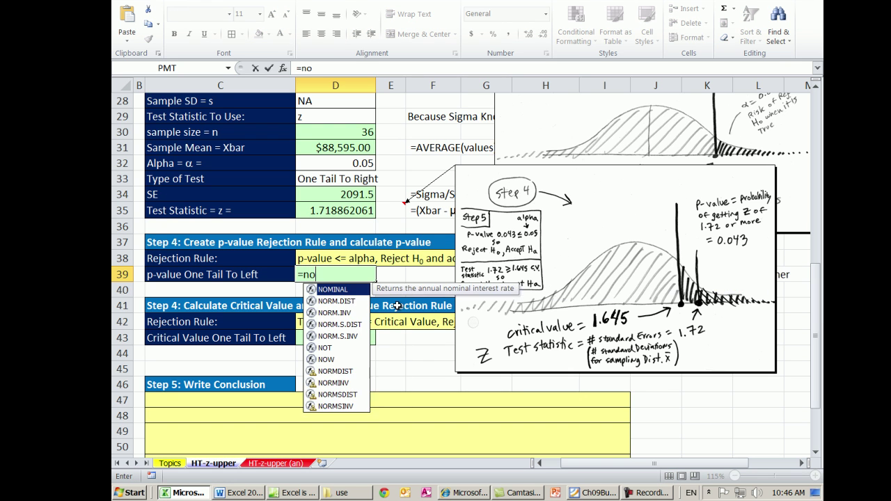
{"action": "key", "text": "Escape"}
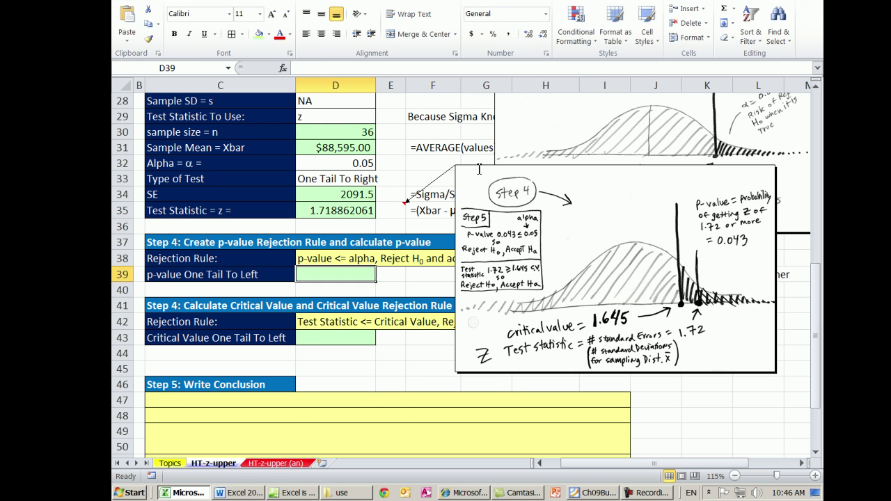
Step: Hide the picture comment of E35 so the Step 4 rejection rules and formula notes are uncovered
{"action": "left_click", "coordinate": [475, 169]}
{"action": "right_click", "coordinate": [392, 214]}
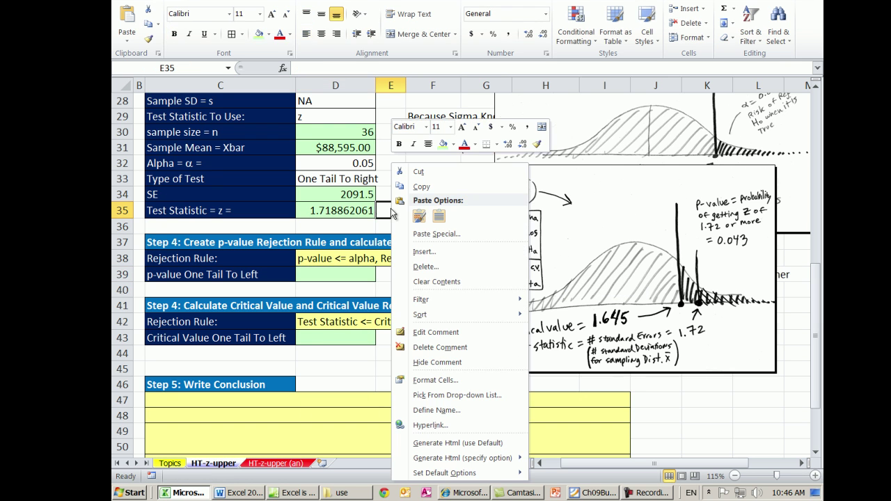
{"action": "left_click", "coordinate": [437, 362]}
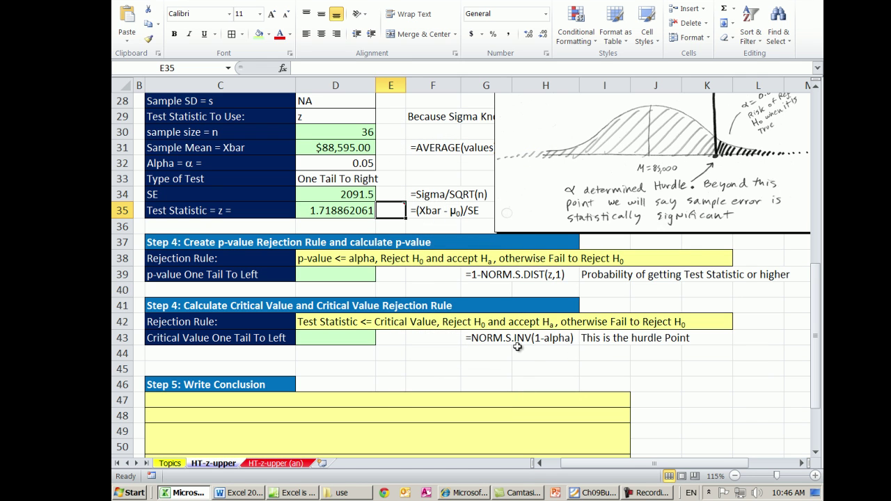
Step: Switch to the Ch09 PDF notes and find the Excel Functions table for z and t on page 30, rotating it upright
{"action": "mouse_move", "coordinate": [387, 210]}
{"action": "left_click", "coordinate": [599, 493]}
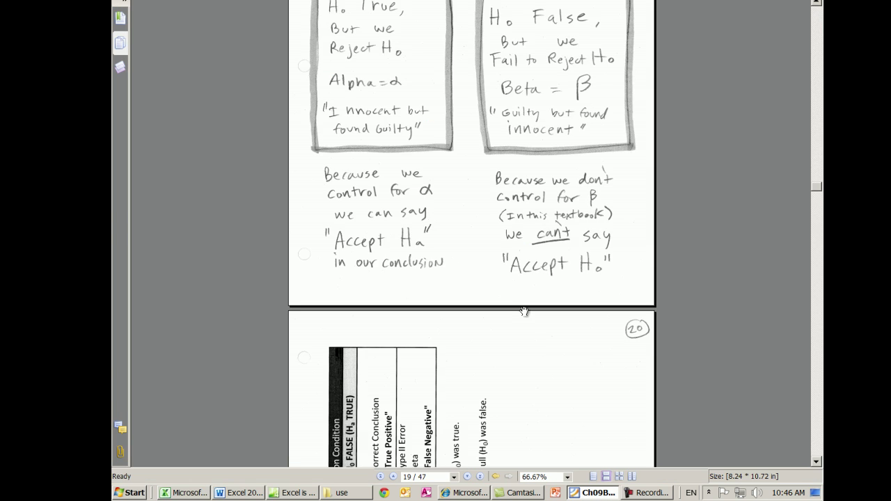
{"action": "left_click_drag", "start_coordinate": [817, 186], "coordinate": [822, 260]}
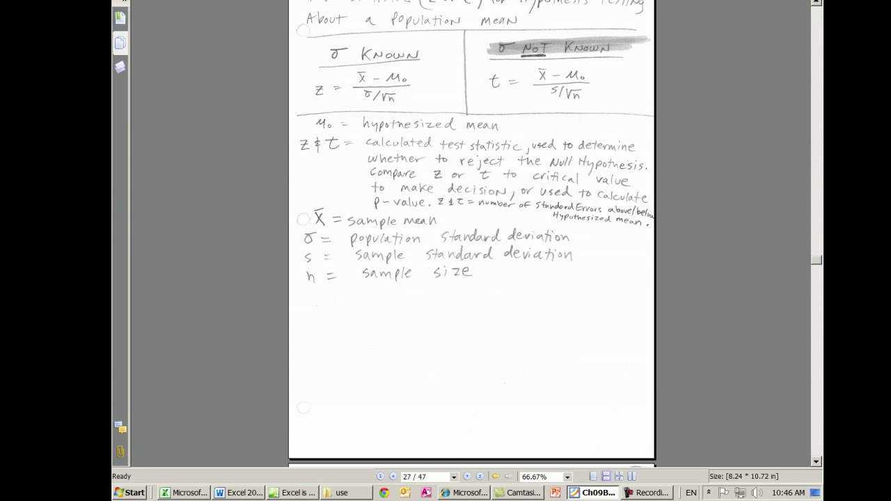
{"action": "left_click", "coordinate": [818, 5]}
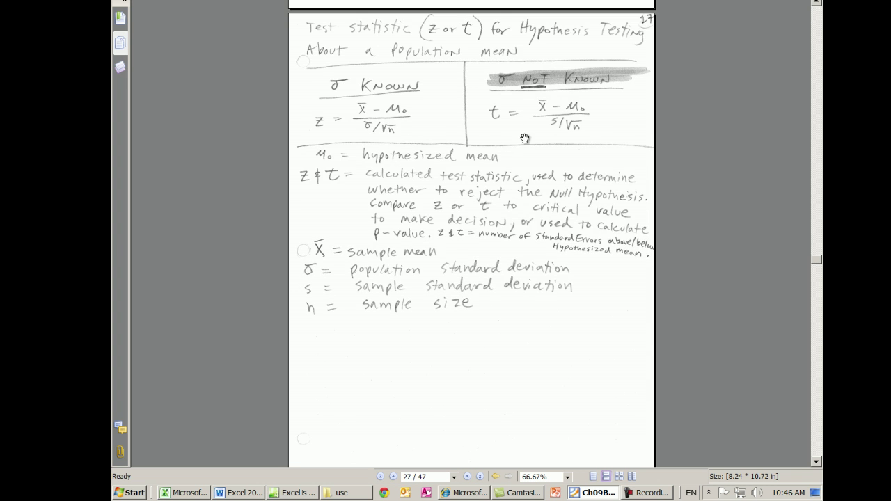
{"action": "scroll", "coordinate": [526, 181], "scroll_direction": "down", "scroll_amount": 12}
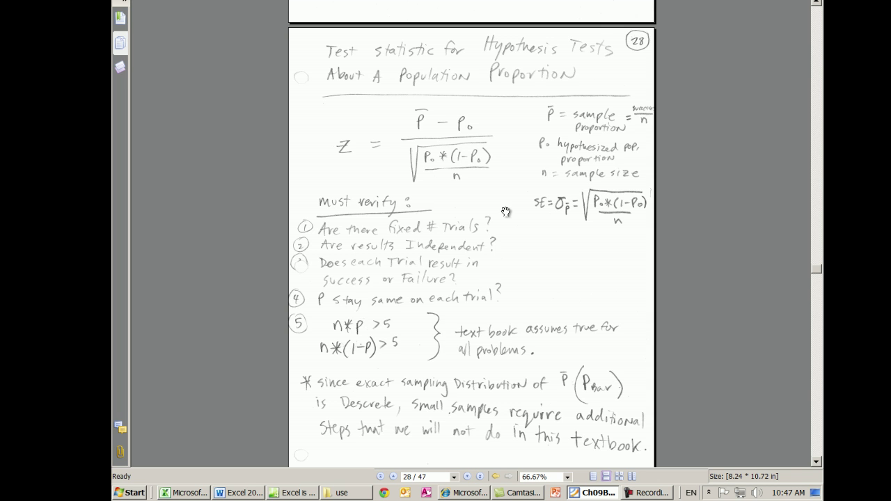
{"action": "scroll", "coordinate": [507, 212], "scroll_direction": "down", "scroll_amount": 20}
{"action": "scroll", "coordinate": [498, 219], "scroll_direction": "down", "scroll_amount": 4}
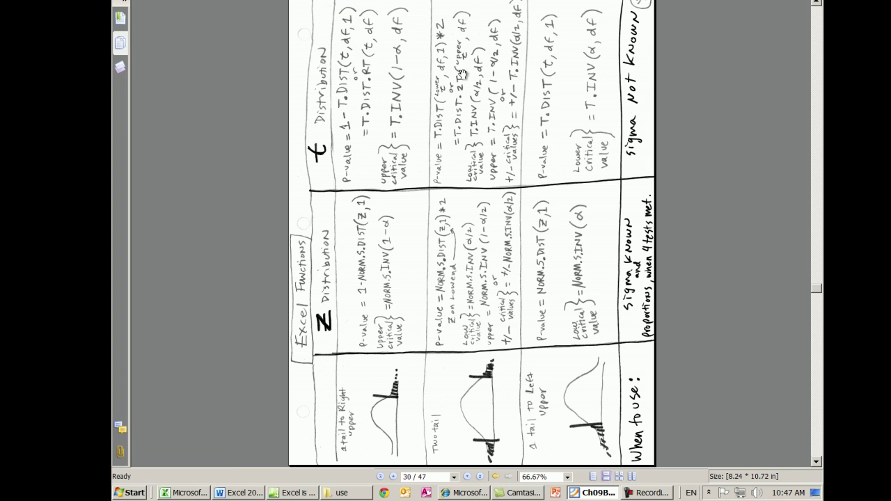
{"action": "key", "text": "ctrl+shift+plus"}
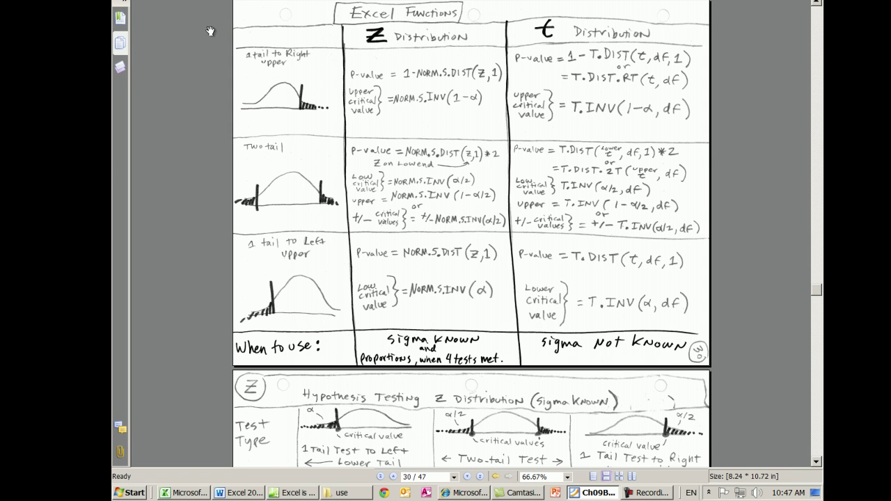
Step: Examine the PDF's Excel function table and the z distribution hypothesis testing summaries for sigma known and for proportions on pages 30 to 32
{"action": "scroll", "coordinate": [293, 58], "scroll_direction": "up", "scroll_amount": 1}
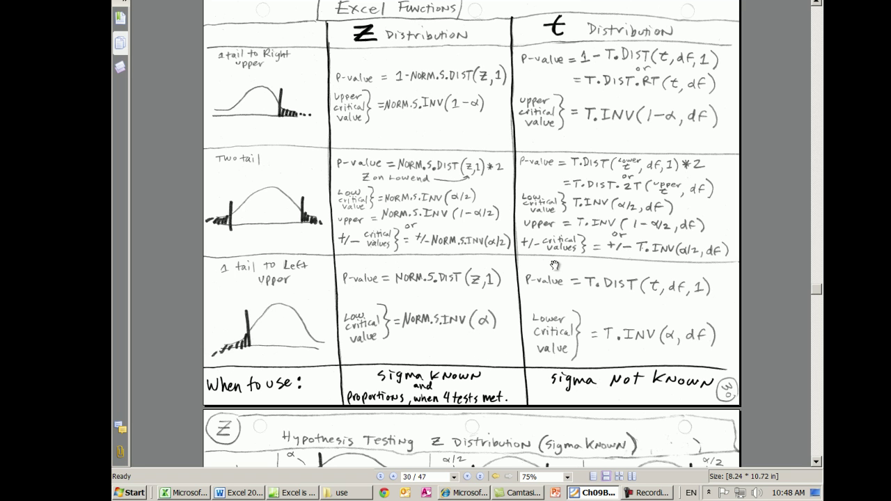
{"action": "scroll", "coordinate": [555, 258], "scroll_direction": "down", "scroll_amount": 3}
{"action": "scroll", "coordinate": [555, 256], "scroll_direction": "down", "scroll_amount": 3}
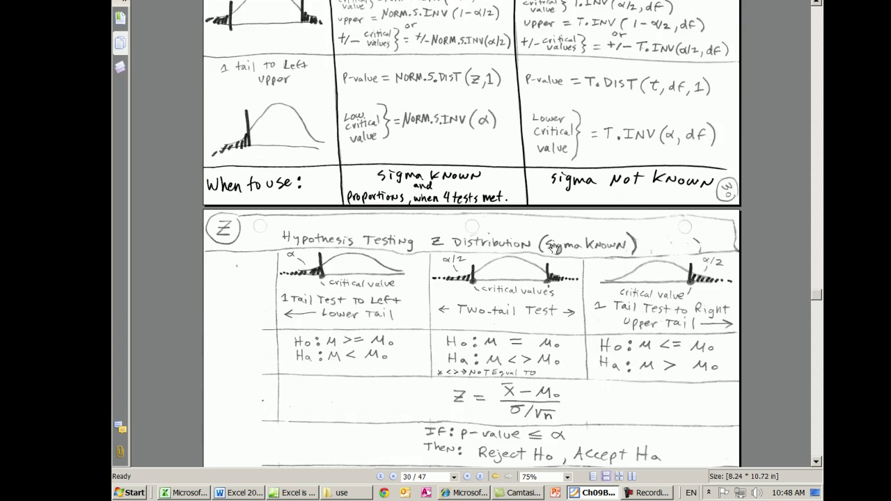
{"action": "scroll", "coordinate": [555, 248], "scroll_direction": "down", "scroll_amount": 2}
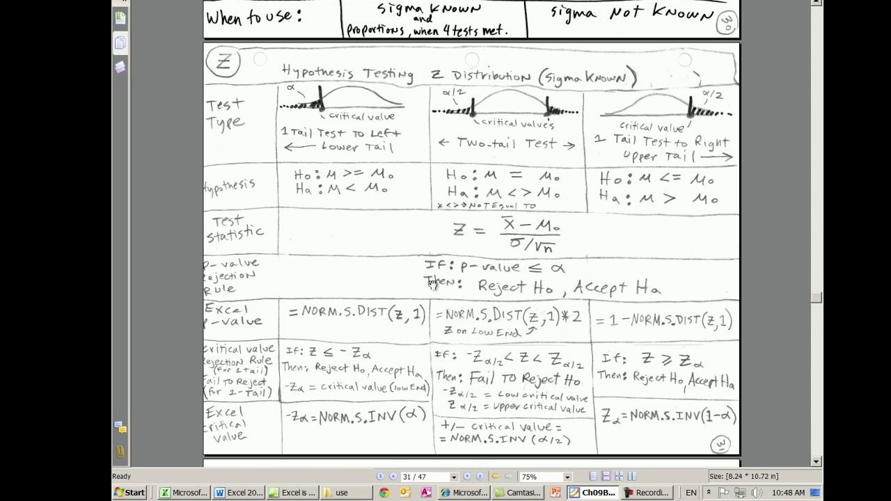
{"action": "scroll", "coordinate": [435, 286], "scroll_direction": "down", "scroll_amount": 5}
{"action": "scroll", "coordinate": [435, 286], "scroll_direction": "down", "scroll_amount": 3}
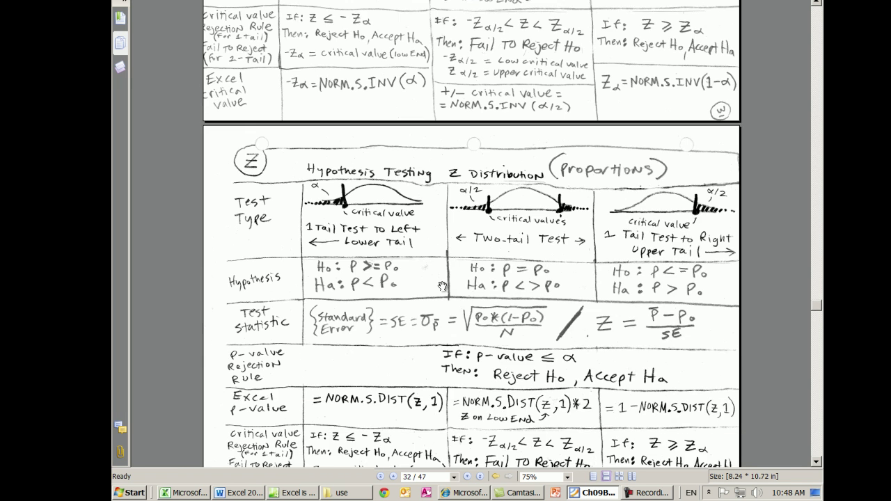
{"action": "scroll", "coordinate": [443, 286], "scroll_direction": "down", "scroll_amount": 1}
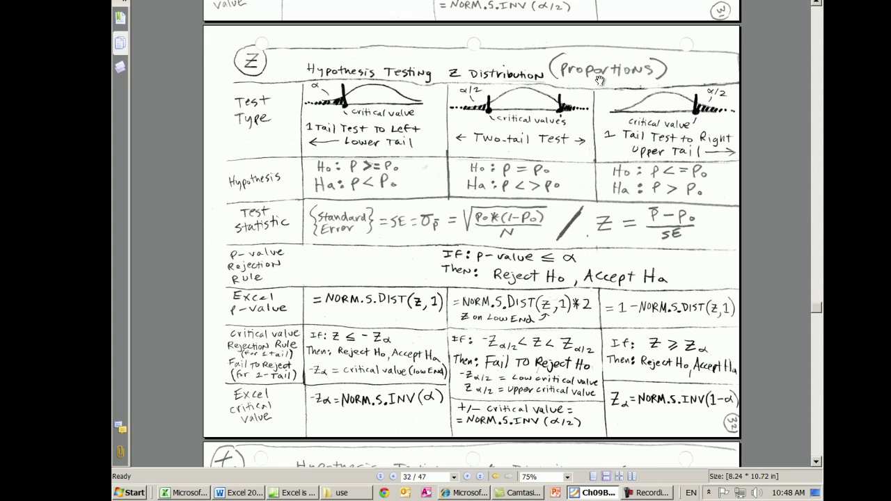
{"action": "scroll", "coordinate": [599, 100], "scroll_direction": "down", "scroll_amount": 5}
{"action": "scroll", "coordinate": [562, 106], "scroll_direction": "down", "scroll_amount": 3}
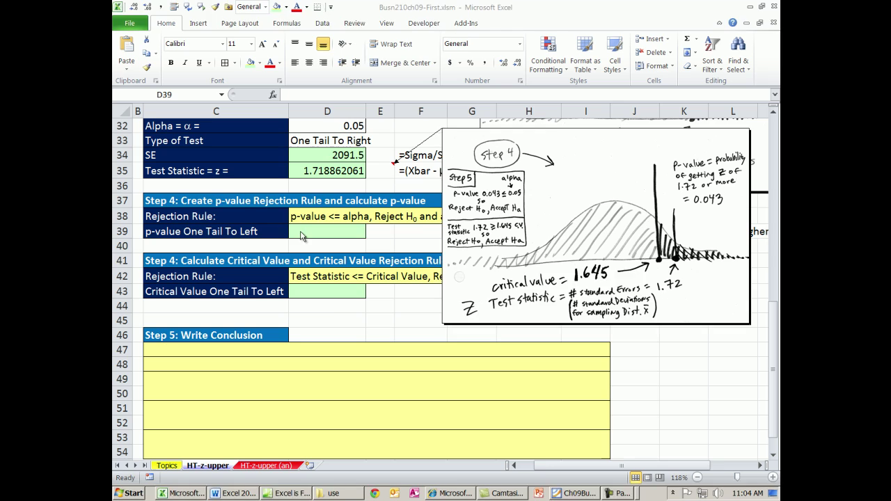
Step: Move the Step 4 picture comment temporarily below row 43 to read the p-value and critical value formula notes, returning it beside the calculations
{"action": "left_click", "coordinate": [308, 231]}
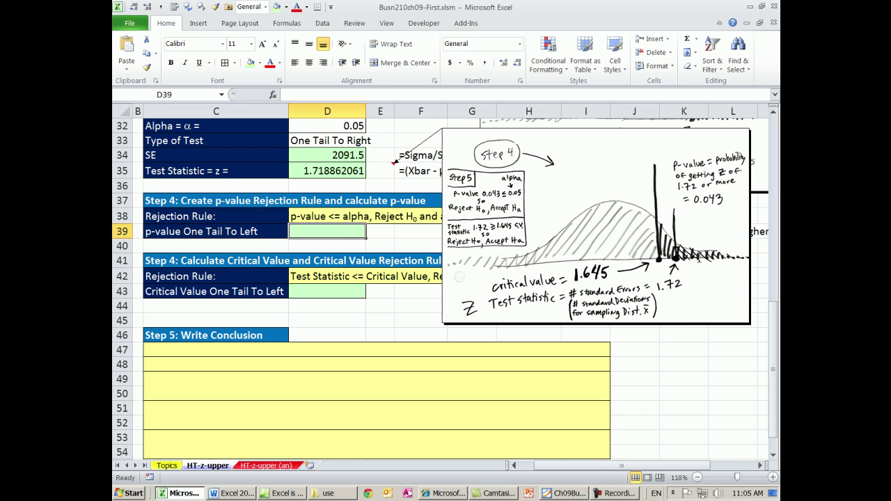
{"action": "left_click", "coordinate": [468, 157]}
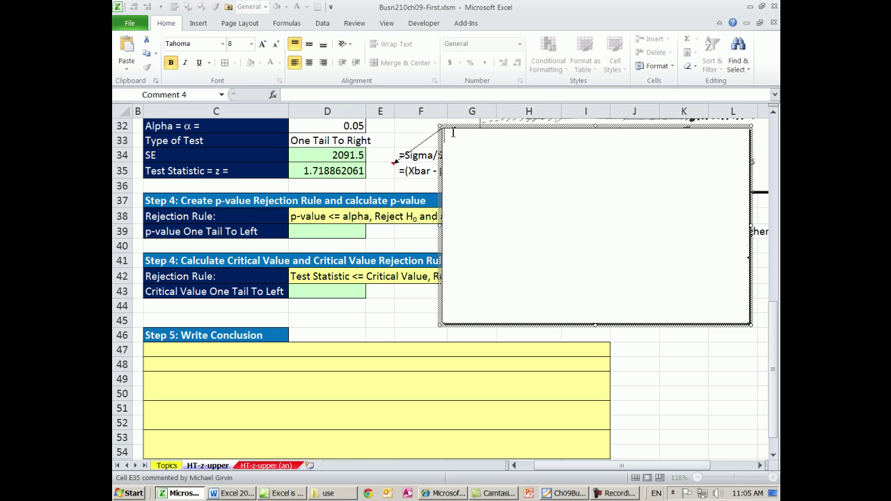
{"action": "left_click_drag", "start_coordinate": [443, 137], "coordinate": [442, 308]}
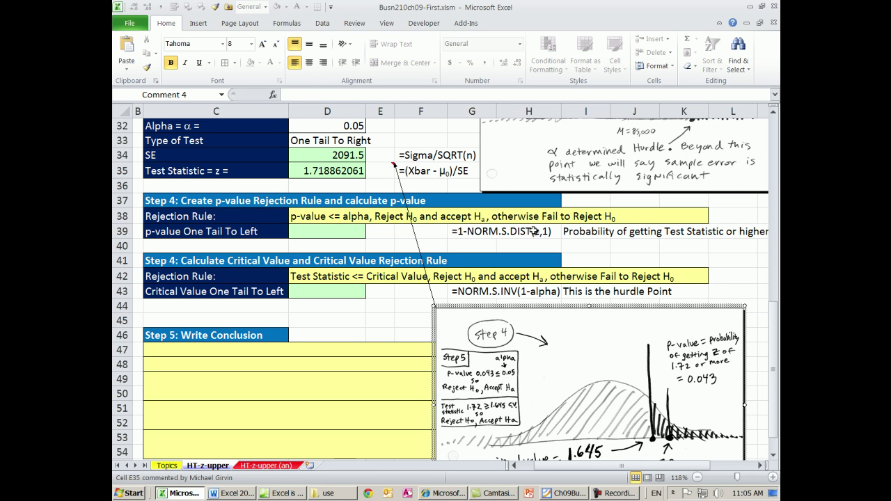
{"action": "left_click_drag", "start_coordinate": [571, 307], "coordinate": [550, 147]}
{"action": "left_click_drag", "start_coordinate": [429, 147], "coordinate": [444, 124]}
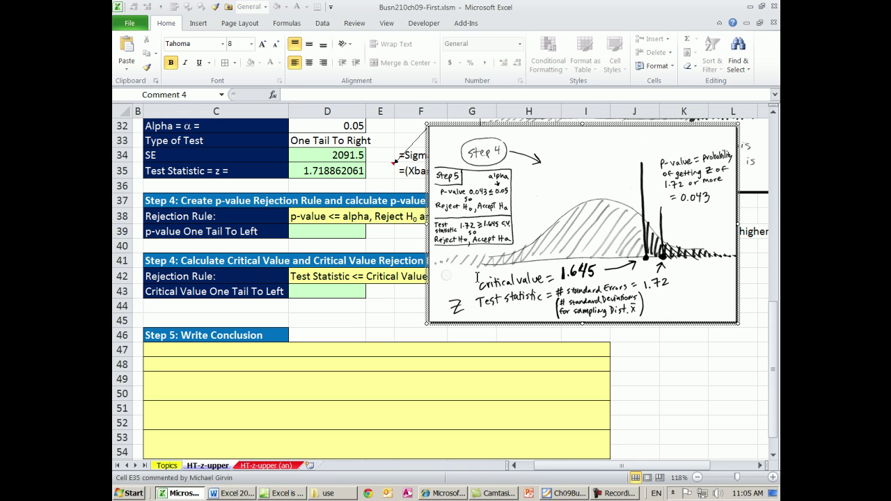
Step: Calculate the upper-tail p-value in D39 with the formula =1-NORM.S.DIST(D35,1)
{"action": "left_click", "coordinate": [348, 289]}
{"action": "left_click", "coordinate": [337, 233]}
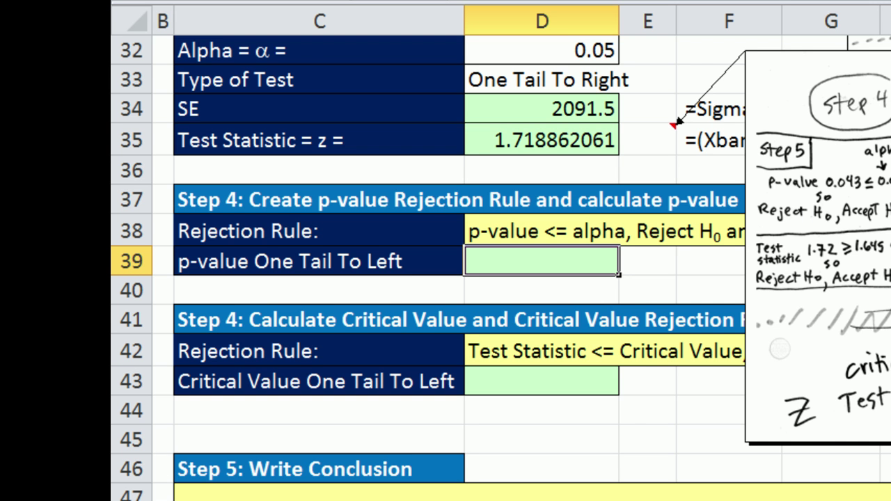
{"action": "type", "text": "=no"}
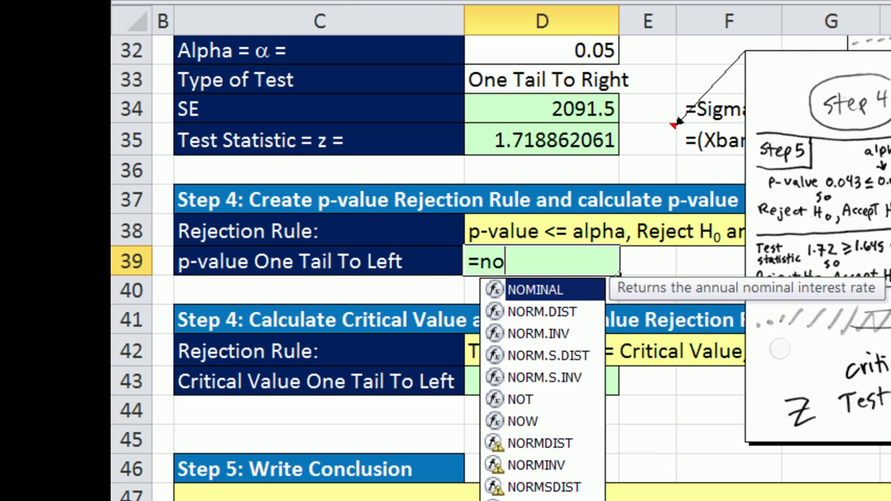
{"action": "type", "text": "rm.s"}
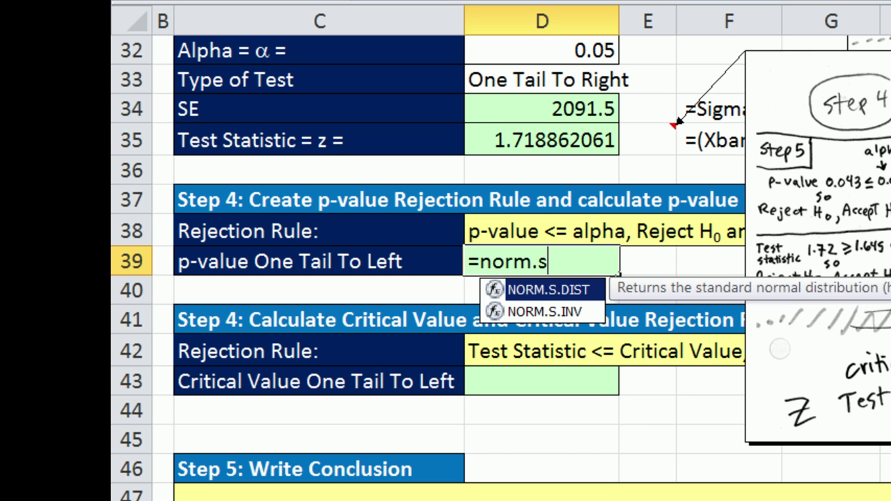
{"action": "type", "text": "."}
{"action": "key", "text": "Tab"}
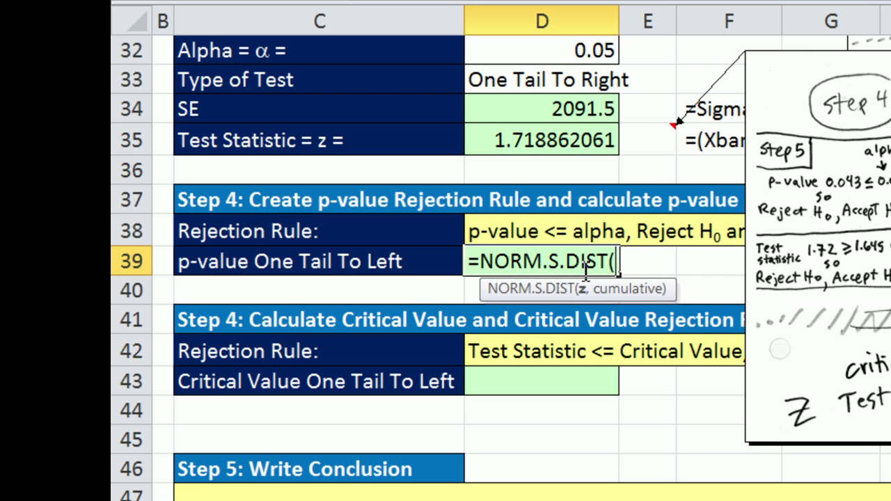
{"action": "left_click", "coordinate": [546, 140]}
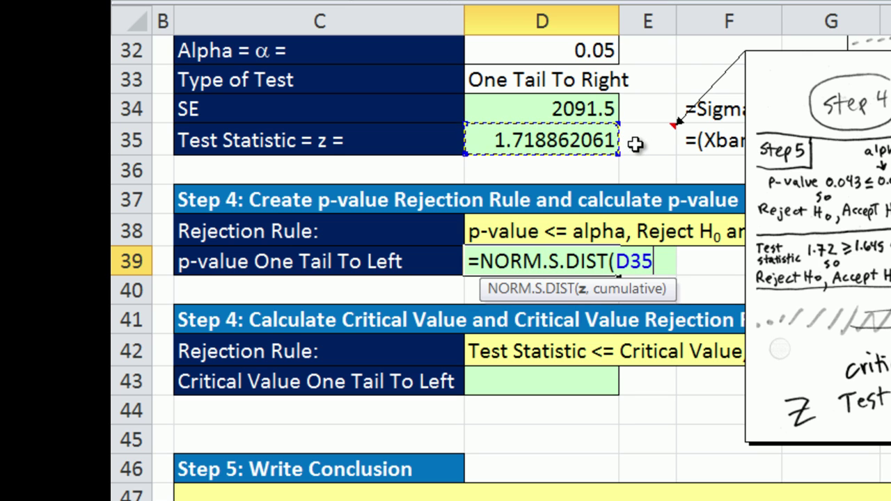
{"action": "type", "text": ","}
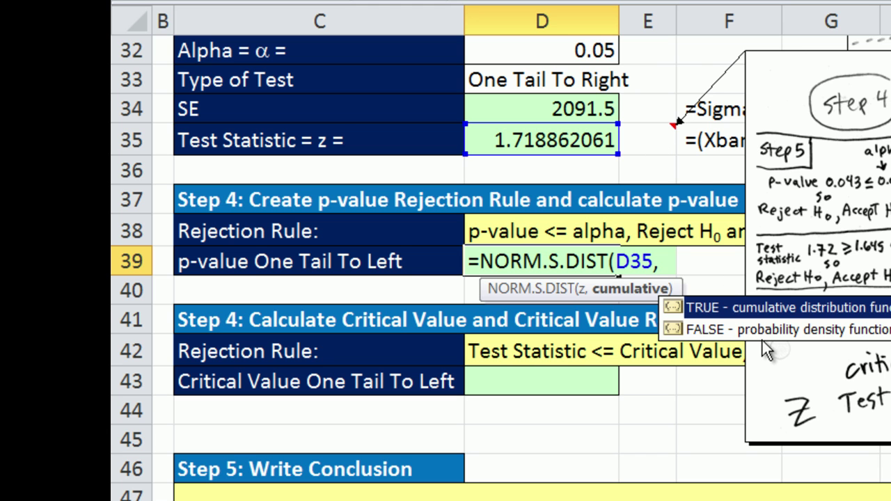
{"action": "type", "text": "1"}
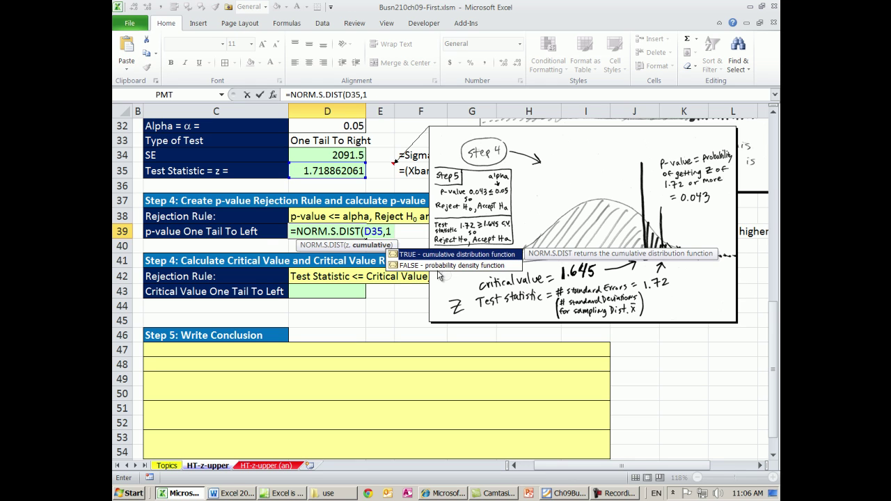
{"action": "type", "text": ")"}
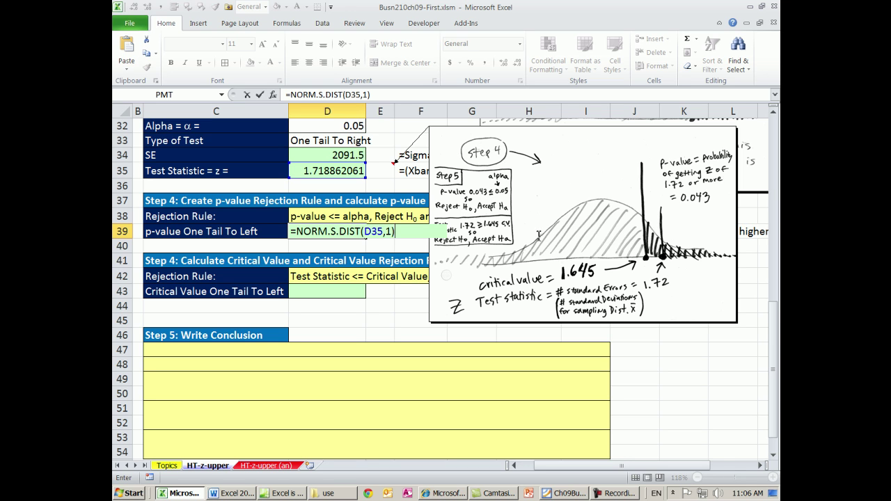
{"action": "left_click", "coordinate": [298, 234]}
{"action": "type", "text": "1-"}
{"action": "key", "text": "ctrl+Return"}
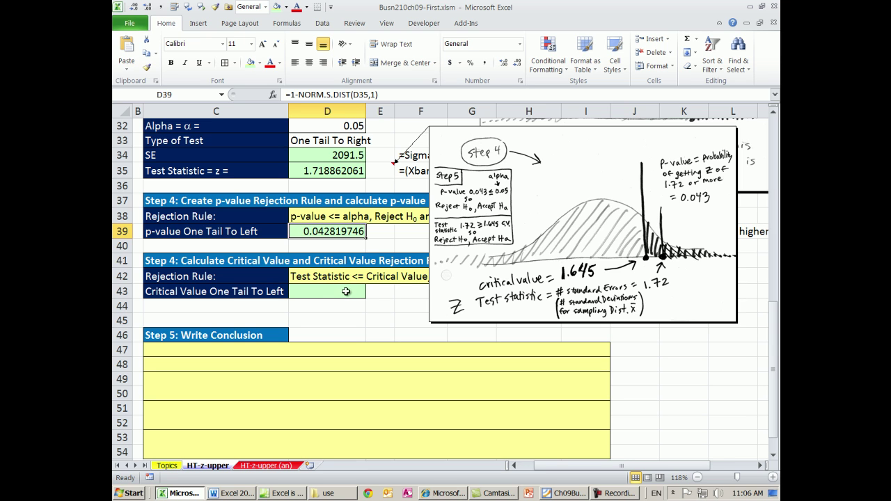
Step: Move the Step 4 picture comment below row 43 and correct the rejection rule in D42 to Test Statistic >= Critical Value
{"action": "left_click", "coordinate": [344, 297]}
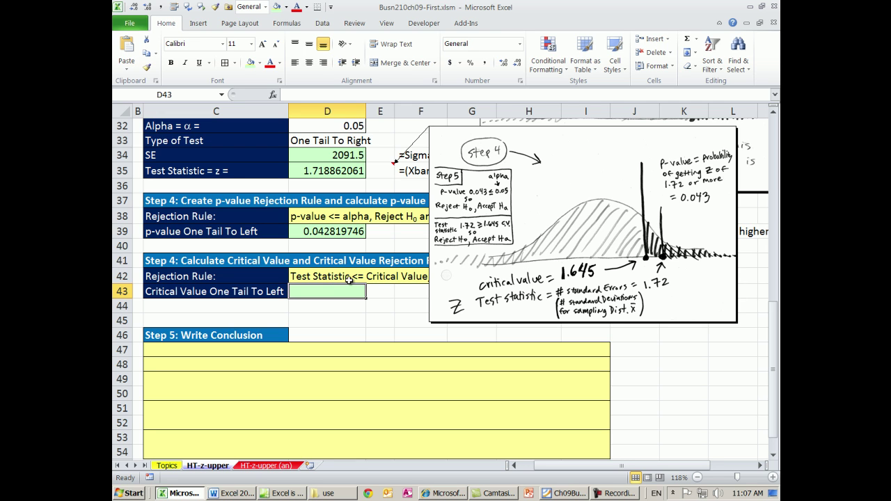
{"action": "left_click", "coordinate": [383, 305]}
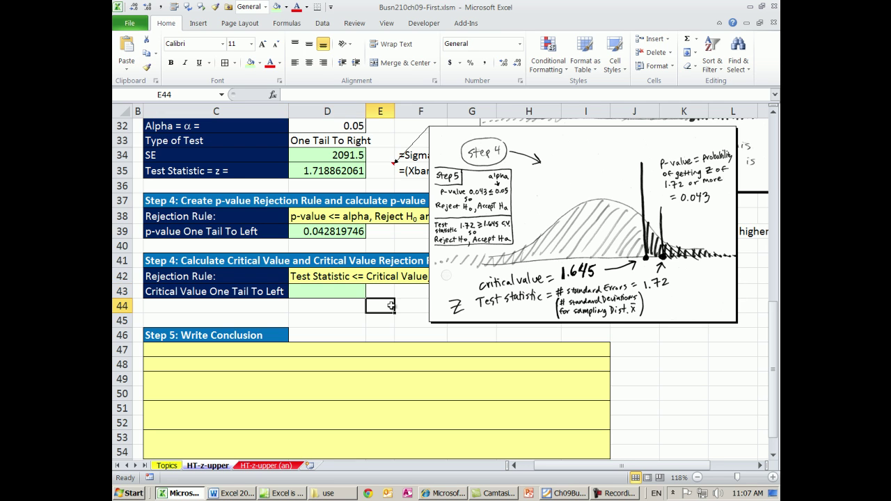
{"action": "left_click", "coordinate": [438, 124]}
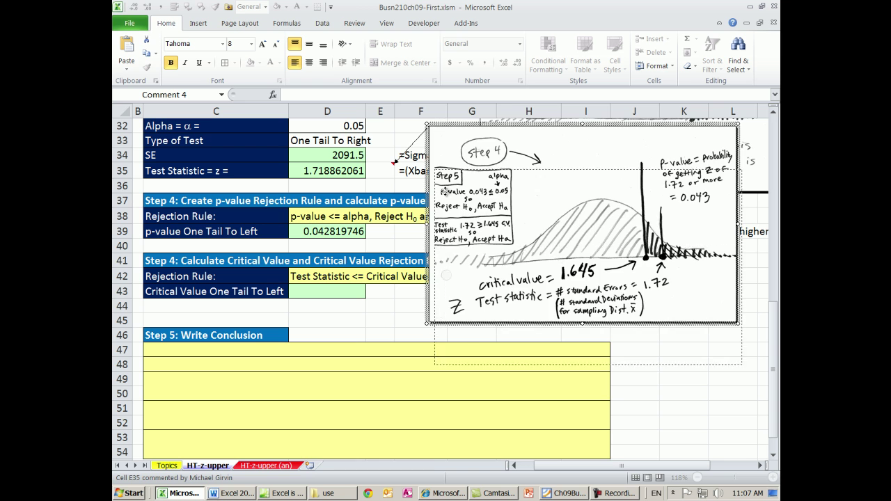
{"action": "left_click_drag", "start_coordinate": [438, 123], "coordinate": [442, 306]}
{"action": "scroll", "coordinate": [409, 363], "scroll_direction": "up", "scroll_amount": 1}
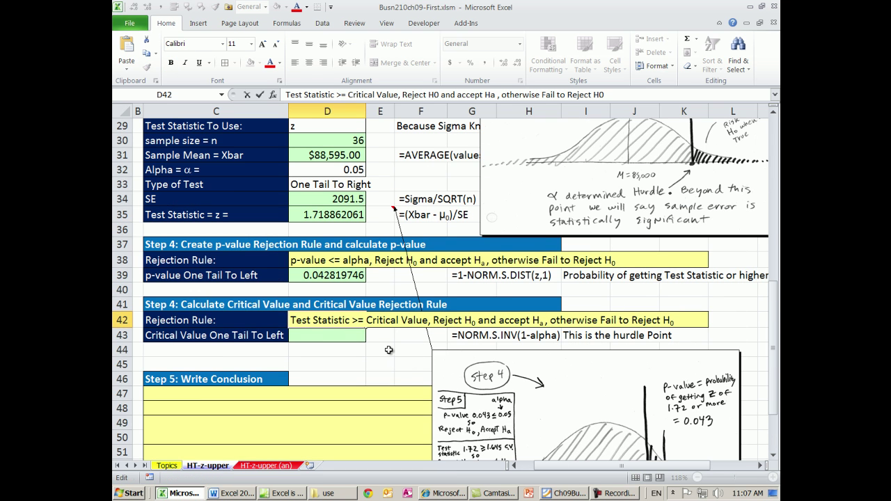
{"action": "left_click", "coordinate": [392, 350]}
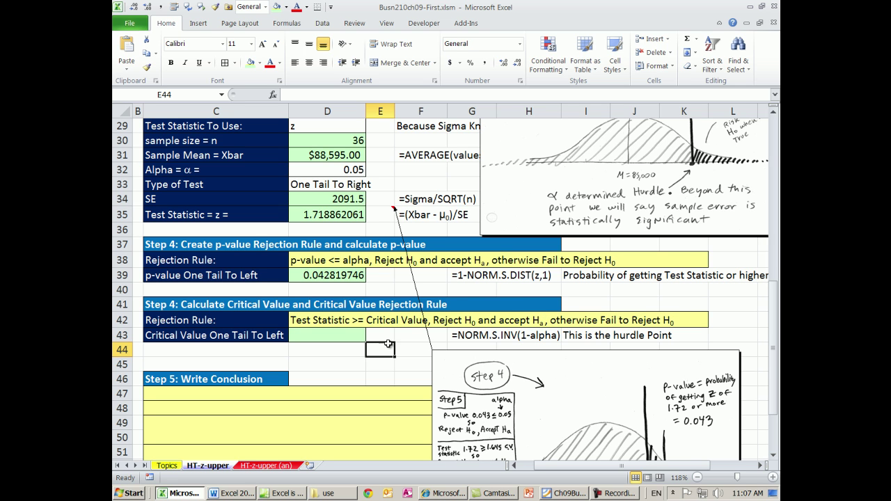
Step: Calculate the upper critical value in D43 with the formula =NORM.S.INV(1-D32), using the alpha cell
{"action": "left_click", "coordinate": [337, 337]}
{"action": "scroll", "coordinate": [376, 327], "scroll_direction": "down", "scroll_amount": 1}
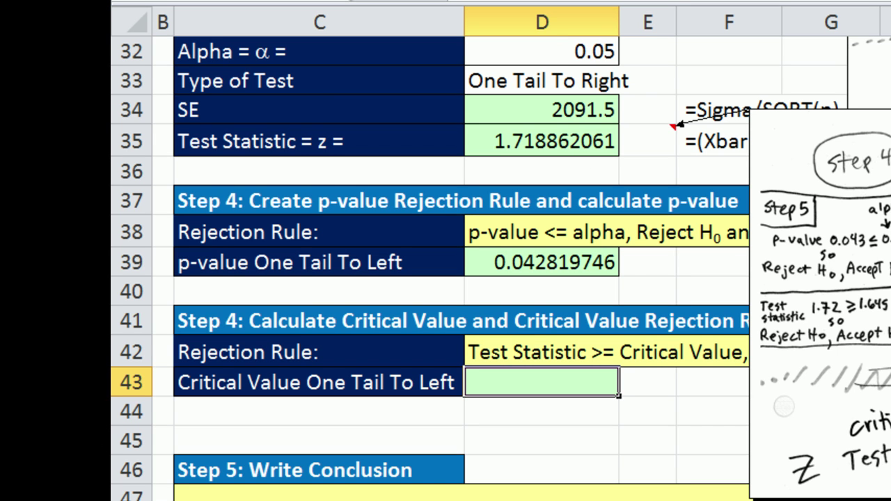
{"action": "type", "text": "="}
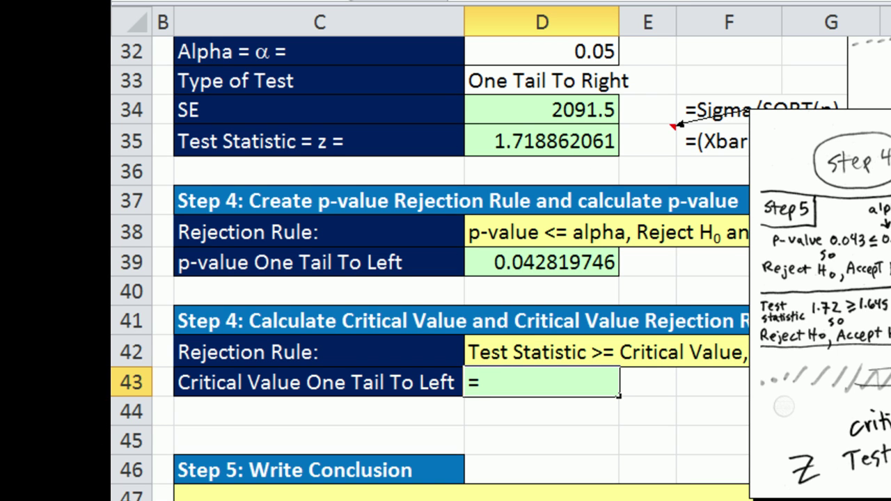
{"action": "type", "text": "no"}
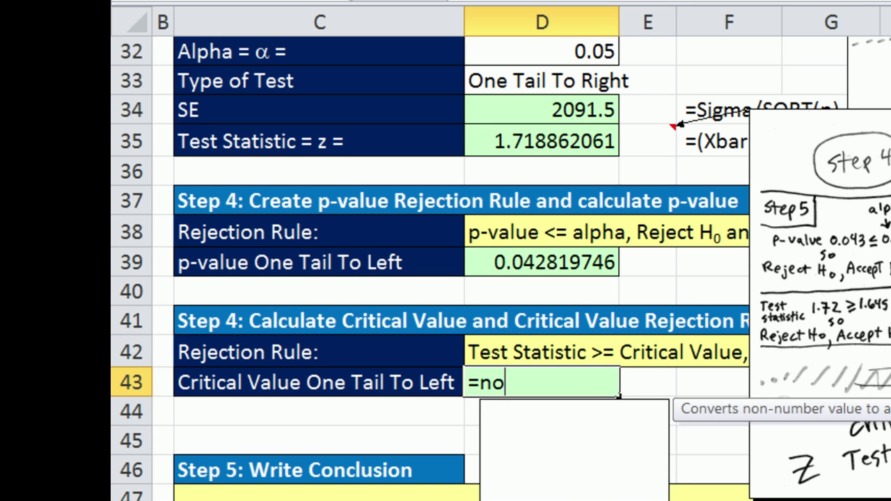
{"action": "type", "text": "rm.s"}
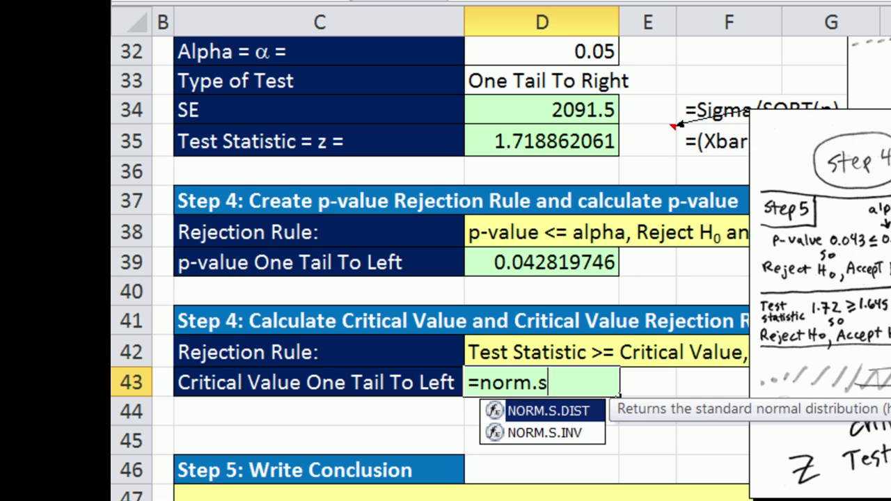
{"action": "left_click", "coordinate": [578, 433]}
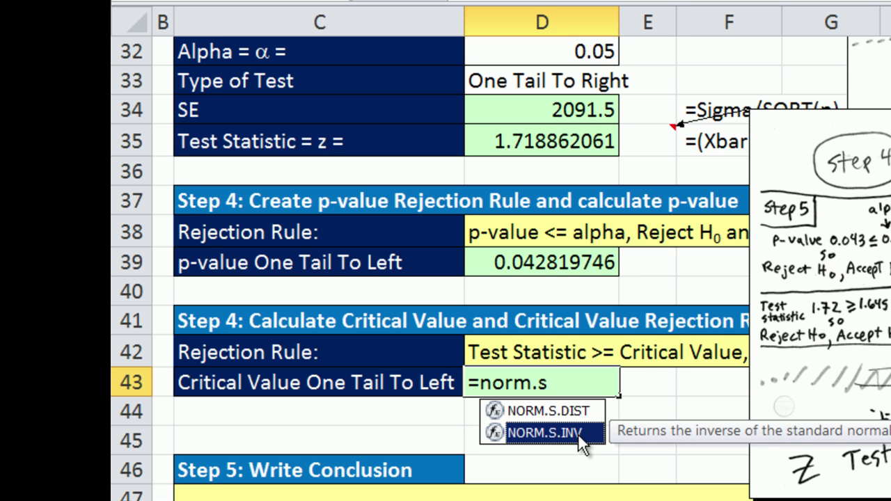
{"action": "double_click", "coordinate": [578, 434]}
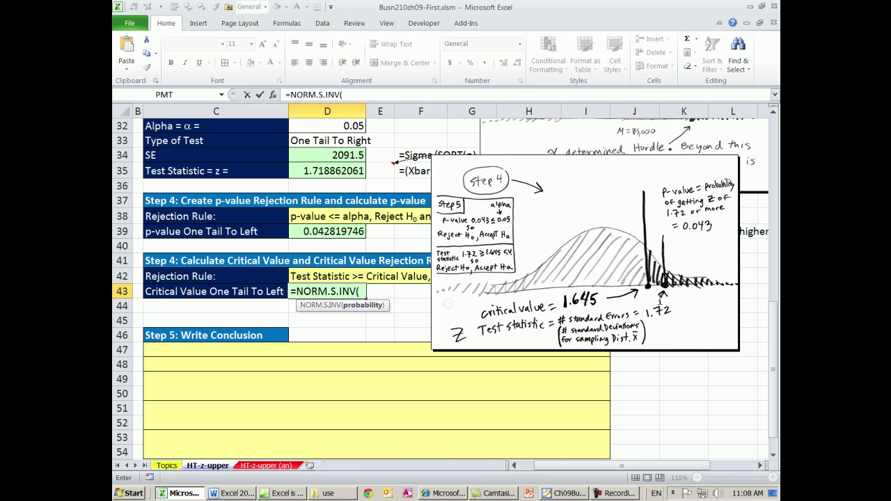
{"action": "type", "text": "1-"}
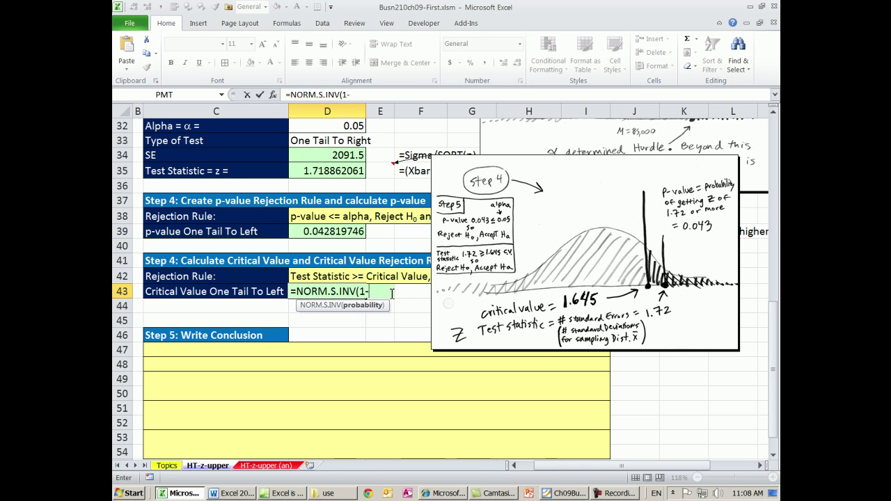
{"action": "left_click", "coordinate": [338, 127]}
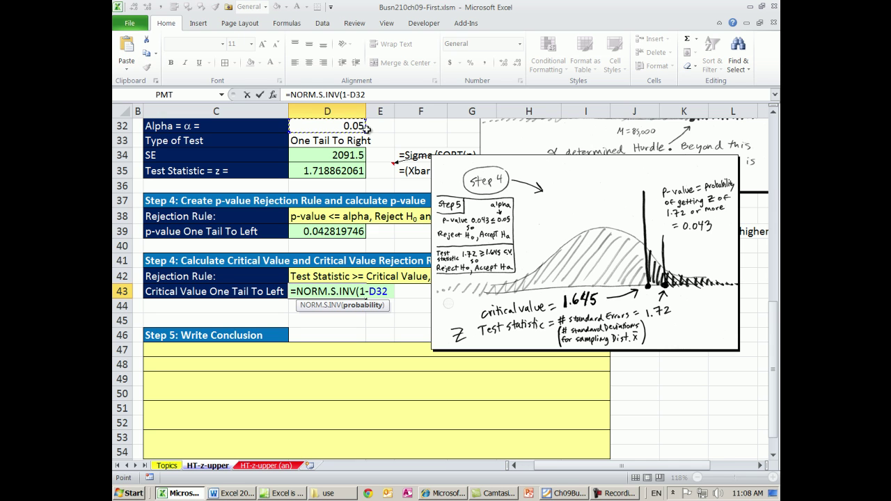
{"action": "type", "text": ")"}
{"action": "key", "text": "ctrl+Return"}
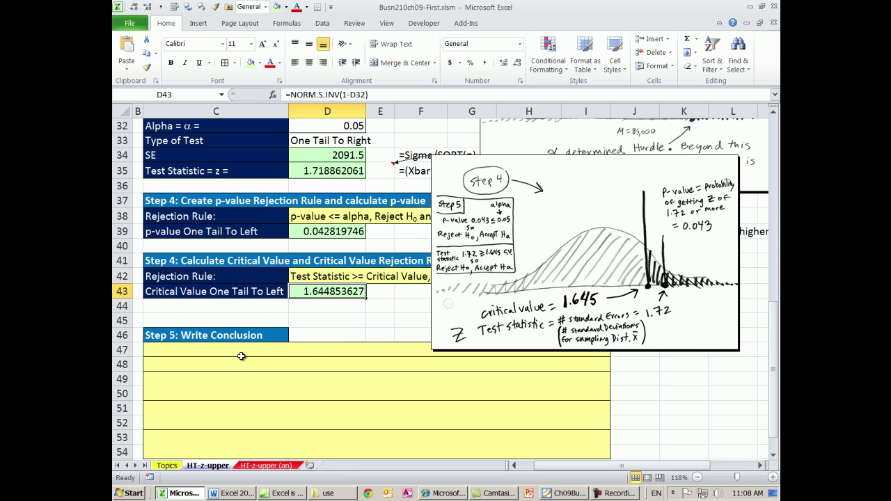
Step: Review the p-value in D39 and the critical value in D43 against the Step 4 drawing, ending beside the conclusion area at B47
{"action": "left_click", "coordinate": [325, 230]}
{"action": "left_click", "coordinate": [330, 291]}
{"action": "left_click", "coordinate": [331, 232]}
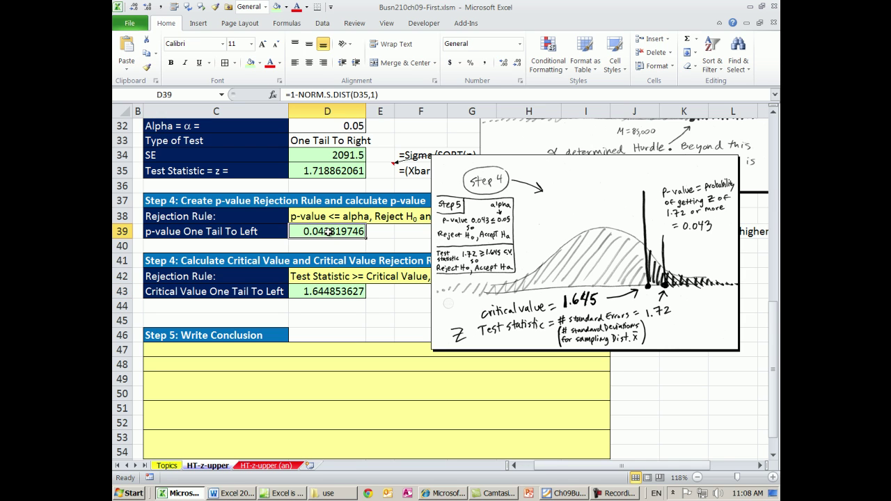
{"action": "left_click", "coordinate": [341, 291]}
{"action": "left_click", "coordinate": [335, 234]}
{"action": "left_click", "coordinate": [138, 349]}
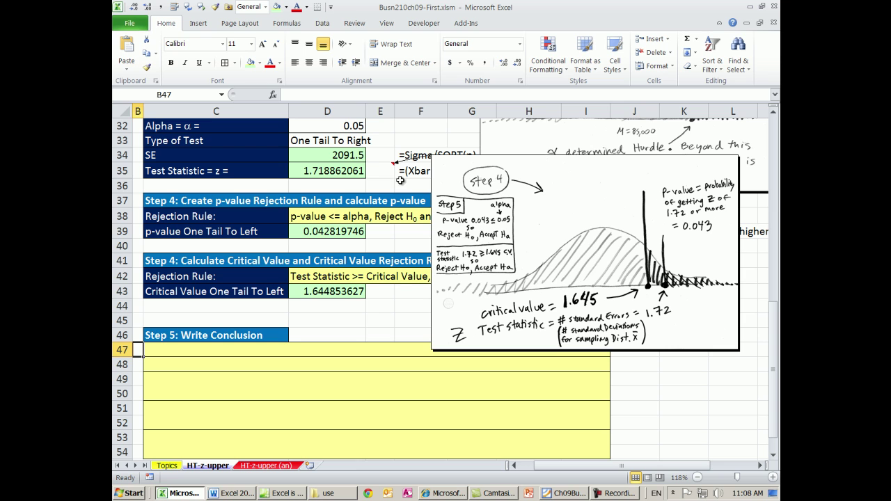
Step: Enter a period in B47 to reveal the p-value conclusion, and move the Step 4 picture comment above row 46 to uncover the text
{"action": "left_click", "coordinate": [345, 175]}
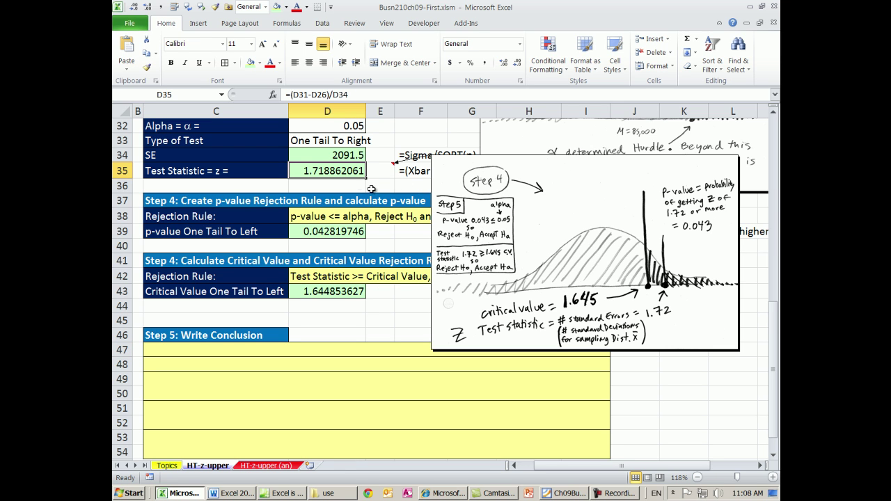
{"action": "left_click", "coordinate": [137, 354]}
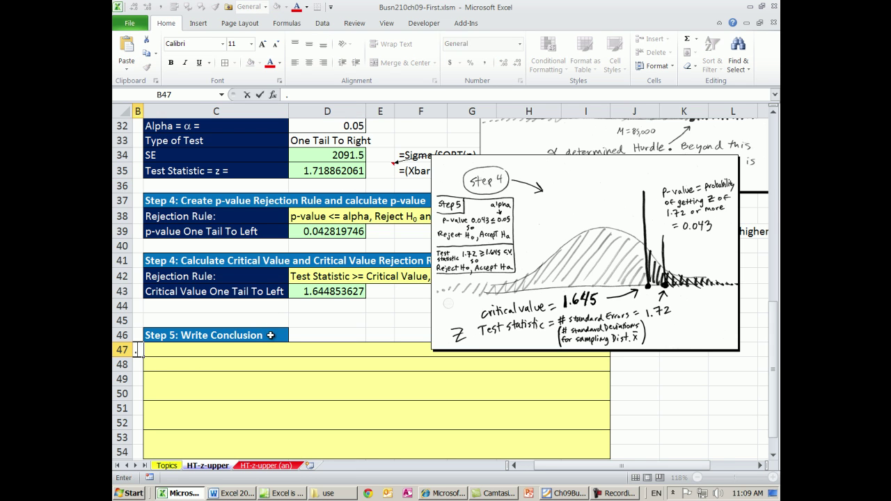
{"action": "type", "text": "Because the p-value of 0.043 <= alpha of 0.05, we reject H0 and accept Ha."}
{"action": "key", "text": "Return"}
{"action": "left_click", "coordinate": [456, 160]}
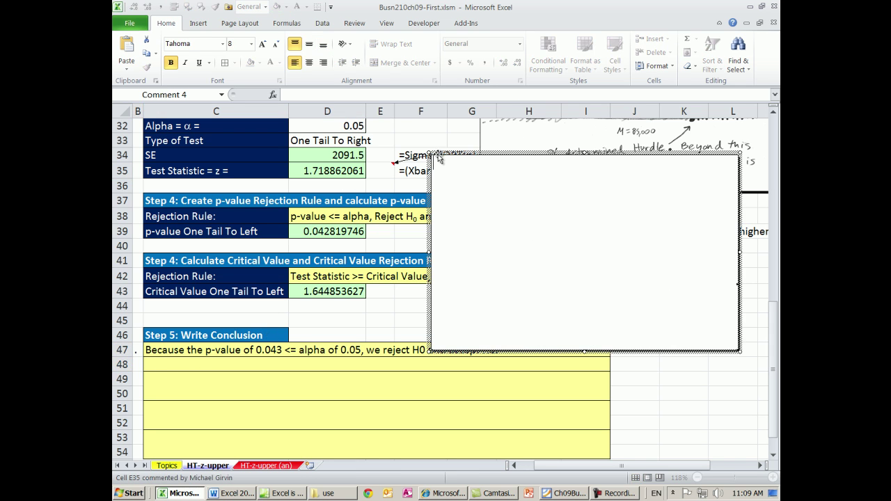
{"action": "left_click", "coordinate": [678, 415]}
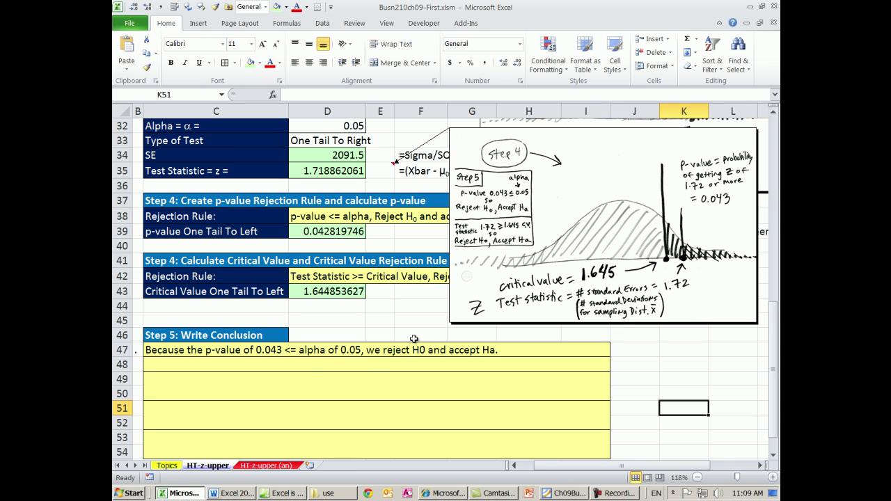
Step: Enter a period in B48 to reveal the conclusion comparing the test statistic with the critical value
{"action": "left_click", "coordinate": [138, 367]}
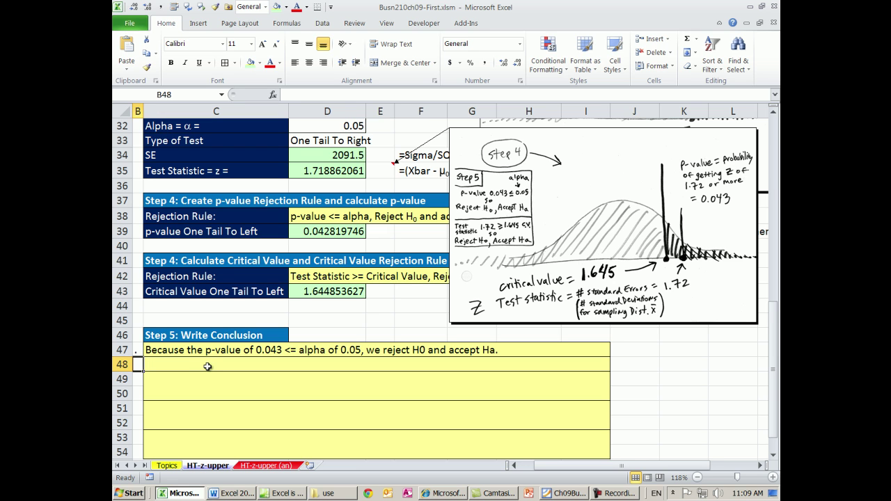
{"action": "type", "text": "Because the test statistic of 1.72 >= critical value of 1.645, we reject H0 and accept Ha."}
{"action": "key", "text": "Return"}
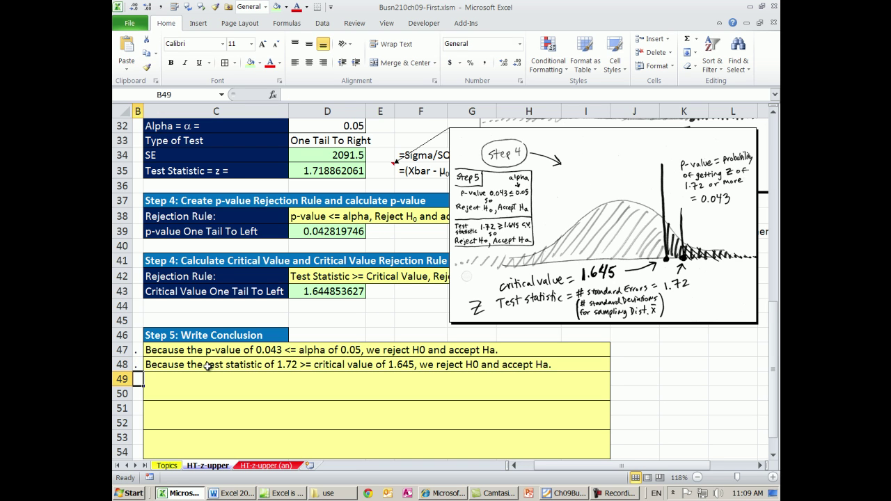